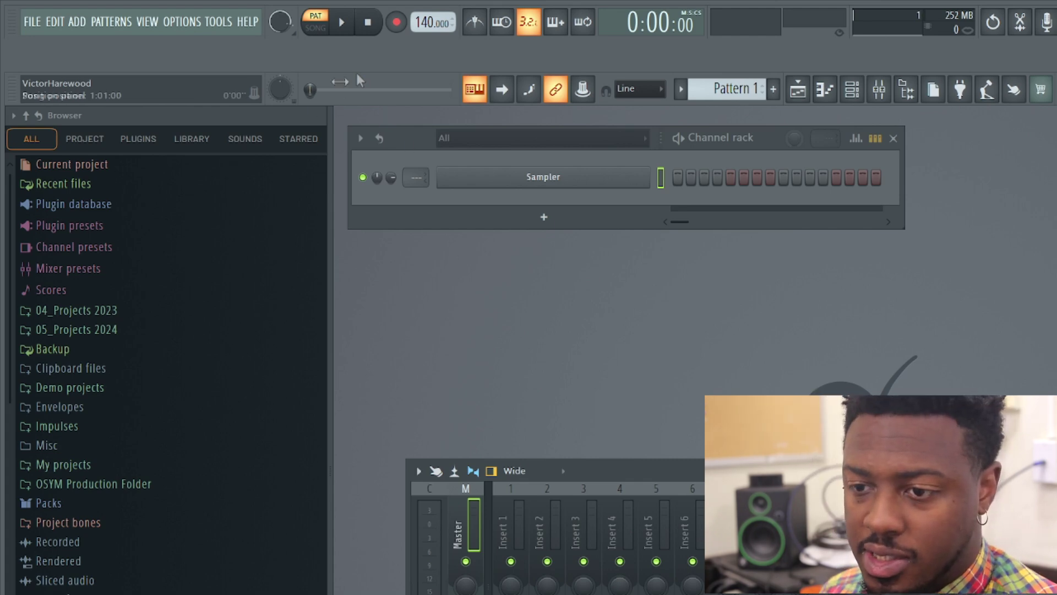
- From the extra browser folder configuration, create a new folder named Video Example on the Desktop
{"action": "left_click", "coordinate": [14, 117]}
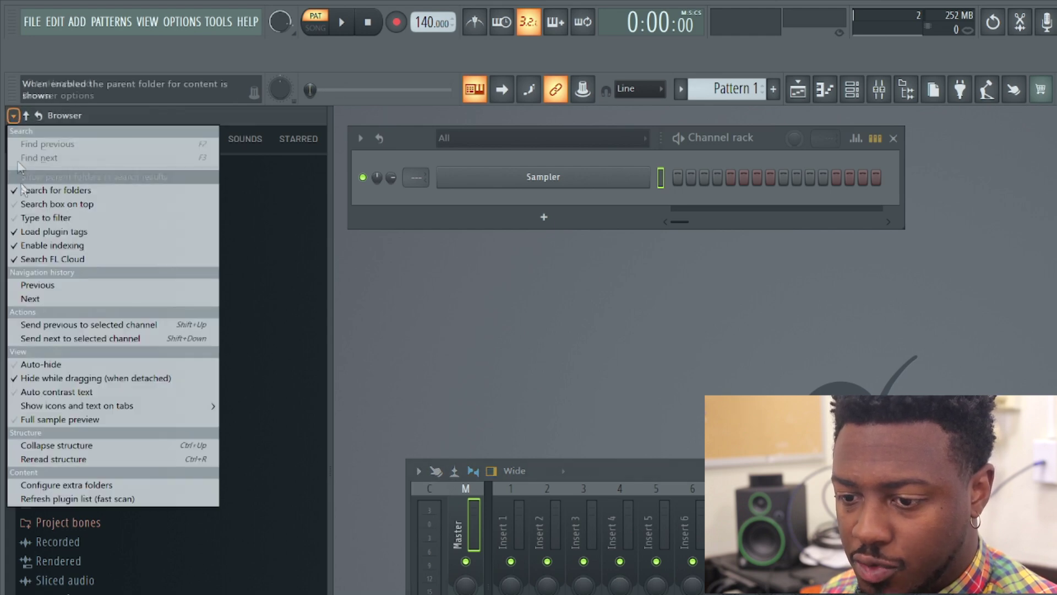
{"action": "left_click", "coordinate": [73, 485]}
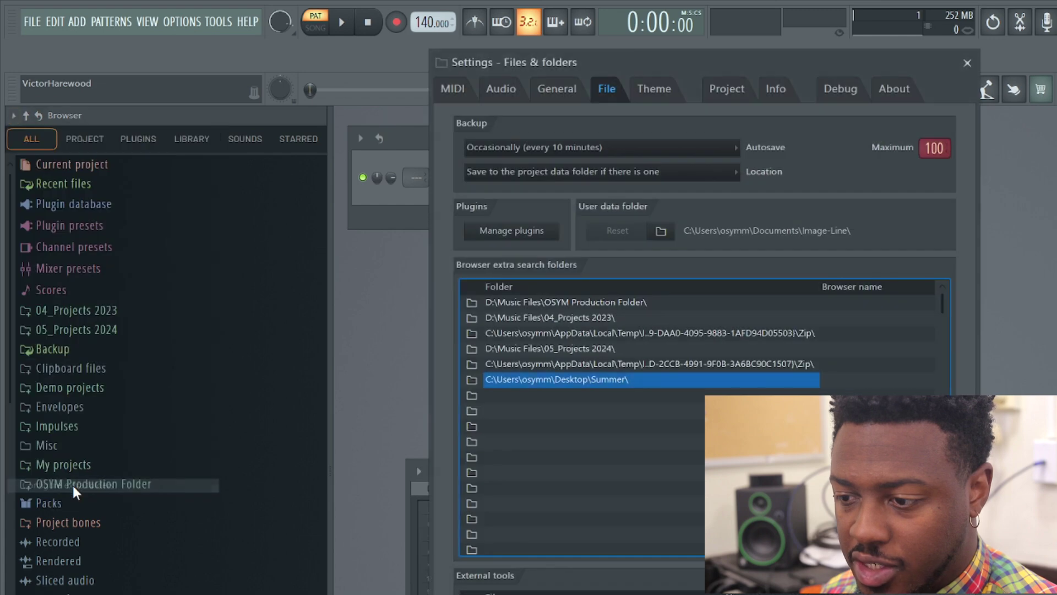
{"action": "left_click", "coordinate": [473, 398]}
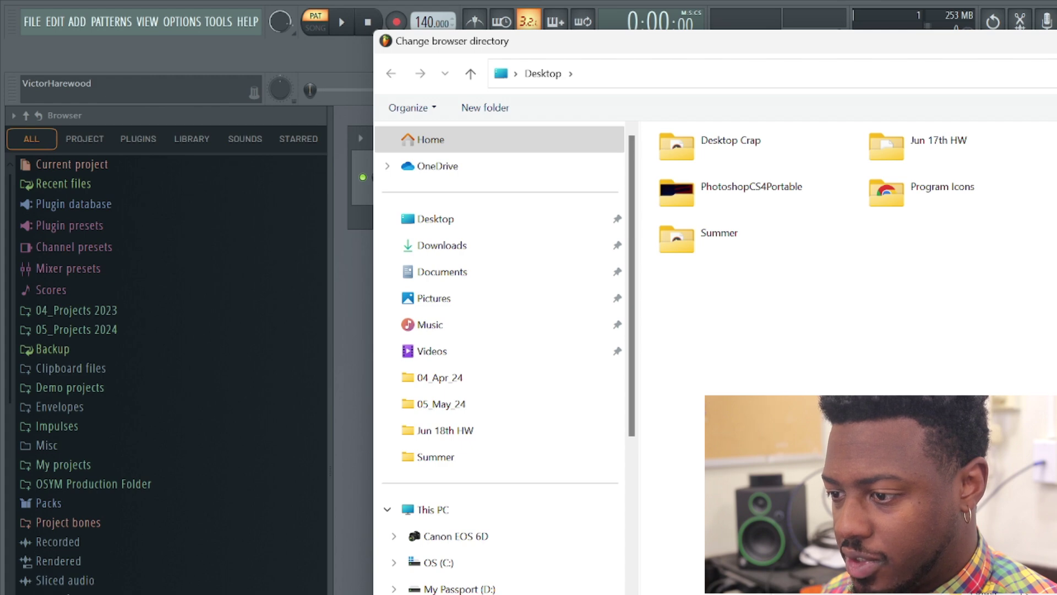
{"action": "key", "text": "ctrl+shift+n"}
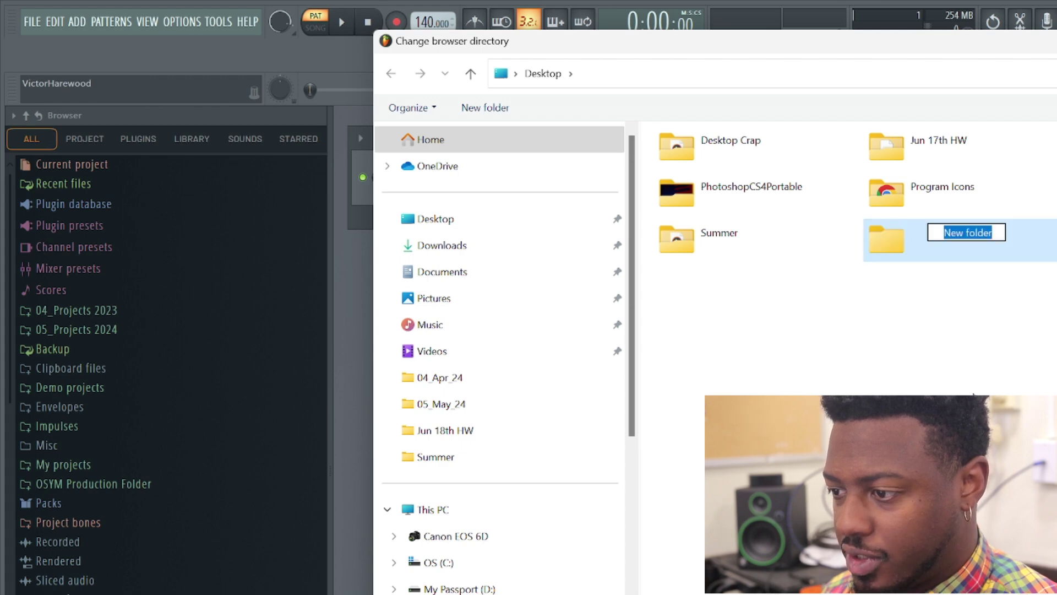
{"action": "key", "text": "BackSpace"}
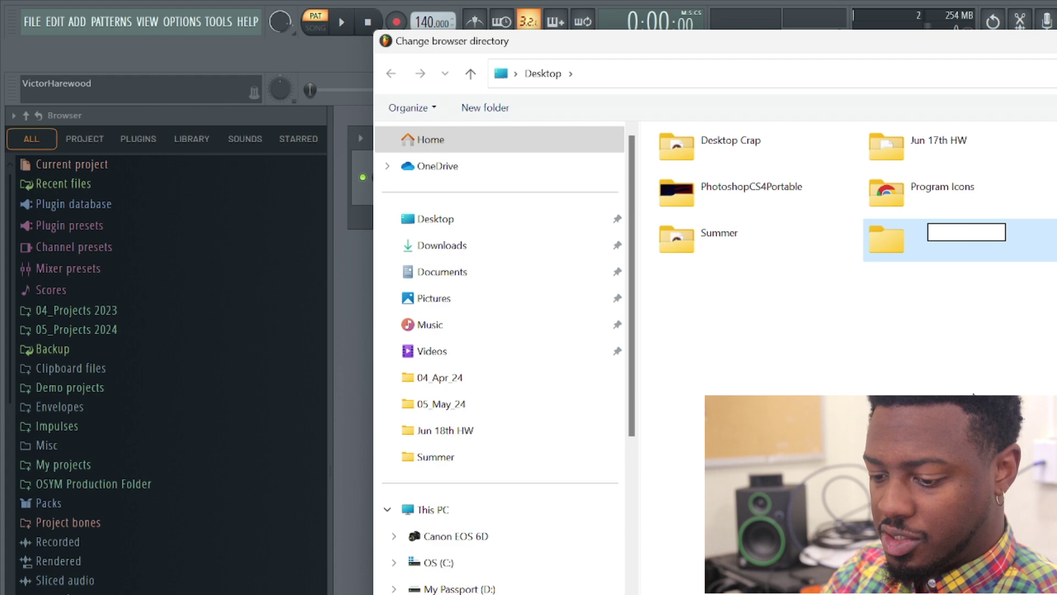
{"action": "type", "text": "Video"}
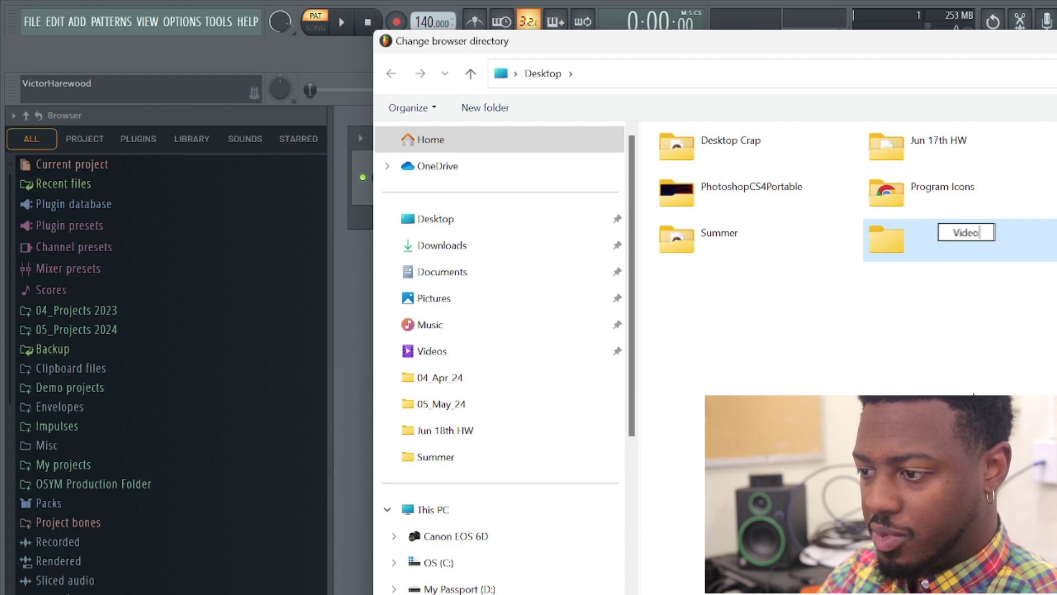
{"action": "type", "text": " Example"}
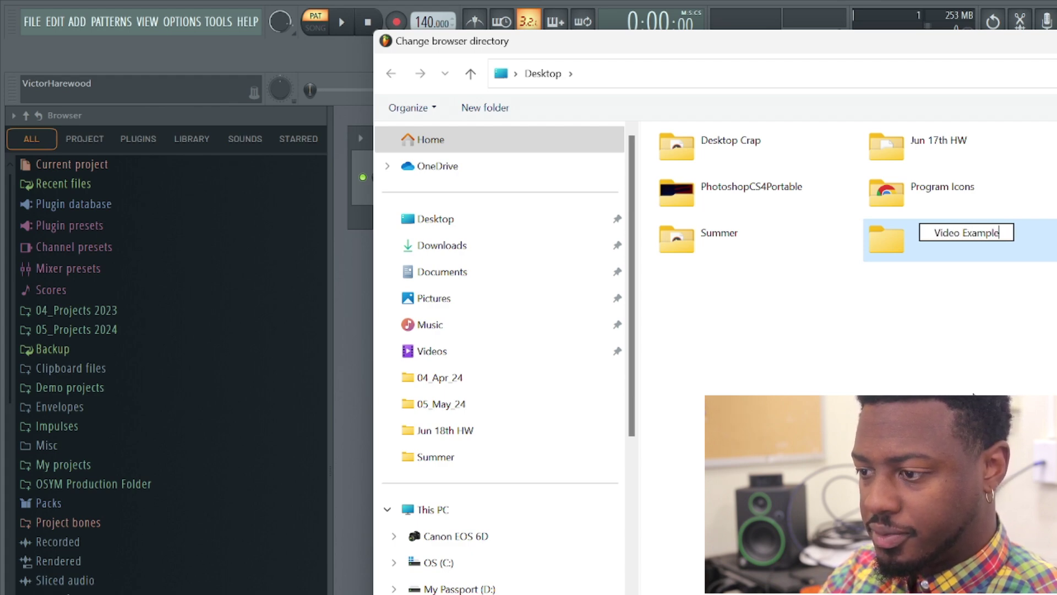
{"action": "key", "text": "Return"}
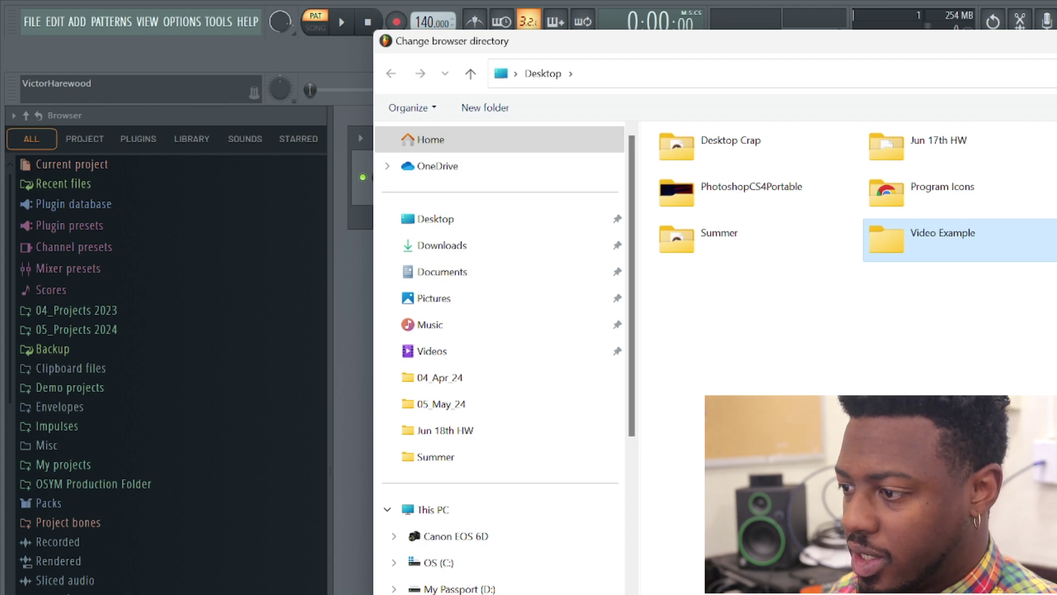
{"action": "key", "text": "Escape"}
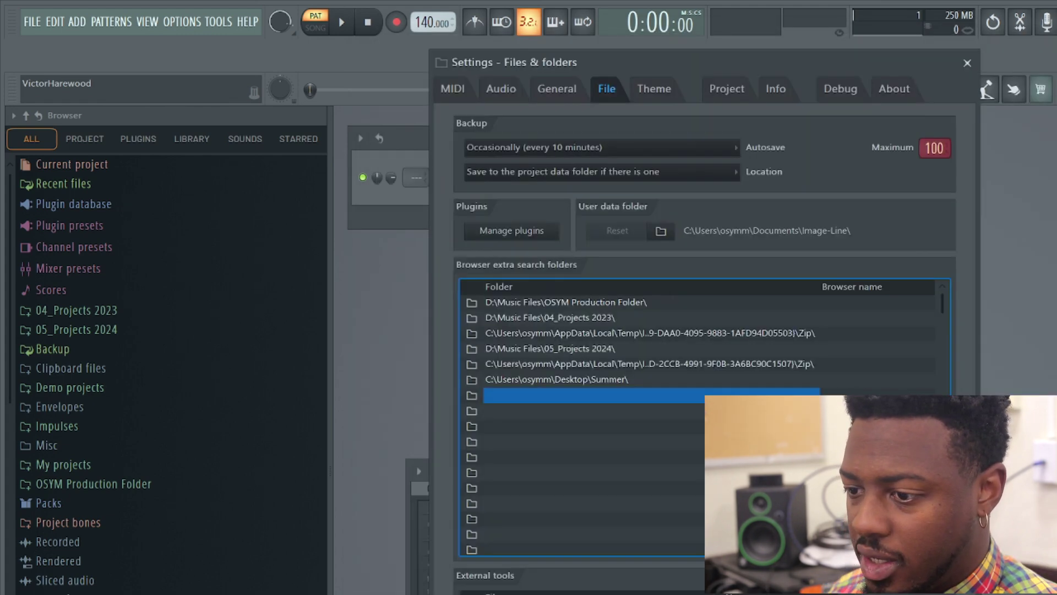
- Set the Desktop folder Video Example as the next extra browser search folder after Summer and close the settings
{"action": "left_click", "coordinate": [472, 396]}
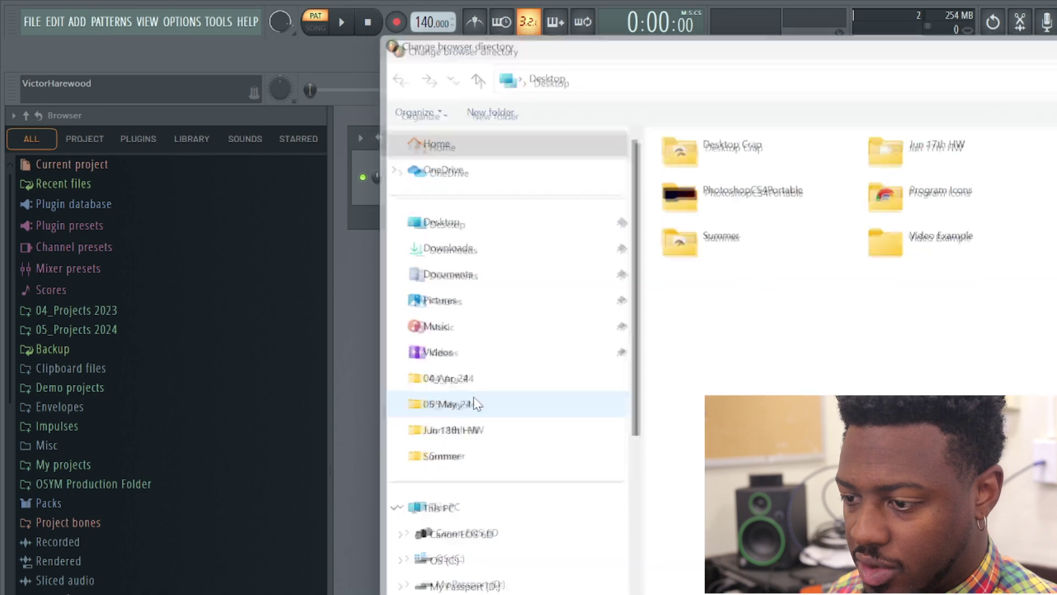
{"action": "left_click", "coordinate": [918, 238]}
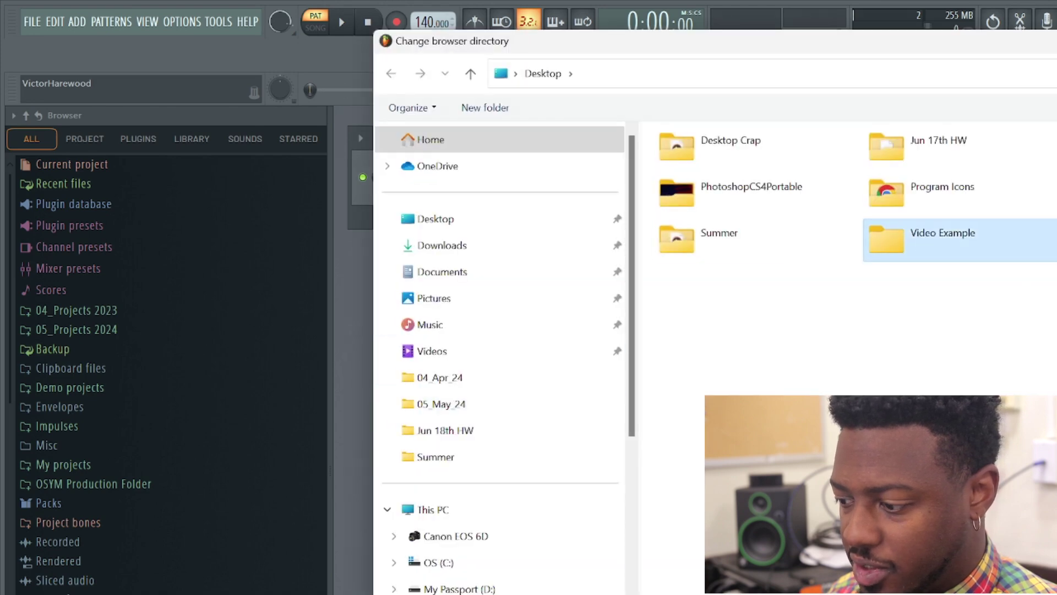
{"action": "key", "text": "Return"}
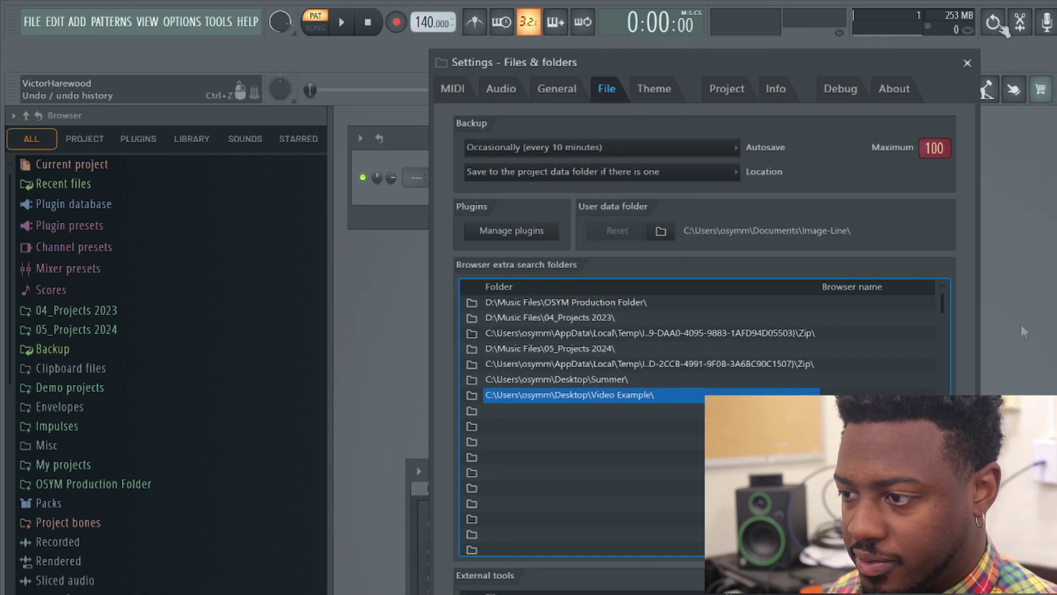
{"action": "left_click", "coordinate": [967, 62]}
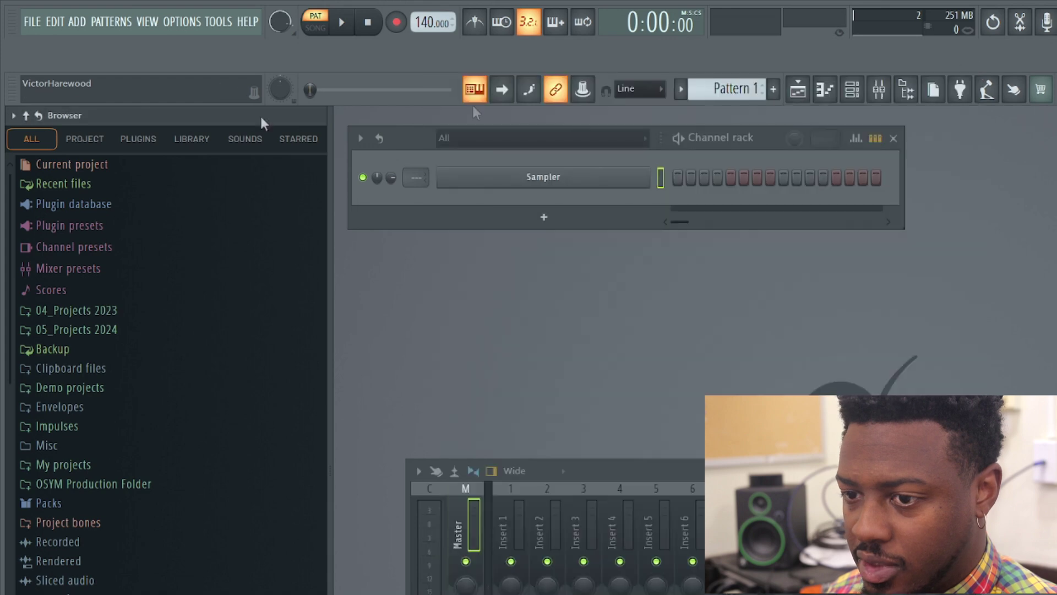
- Refresh the file browser and look through its folder list for the added Video Example folder
{"action": "left_click", "coordinate": [39, 116]}
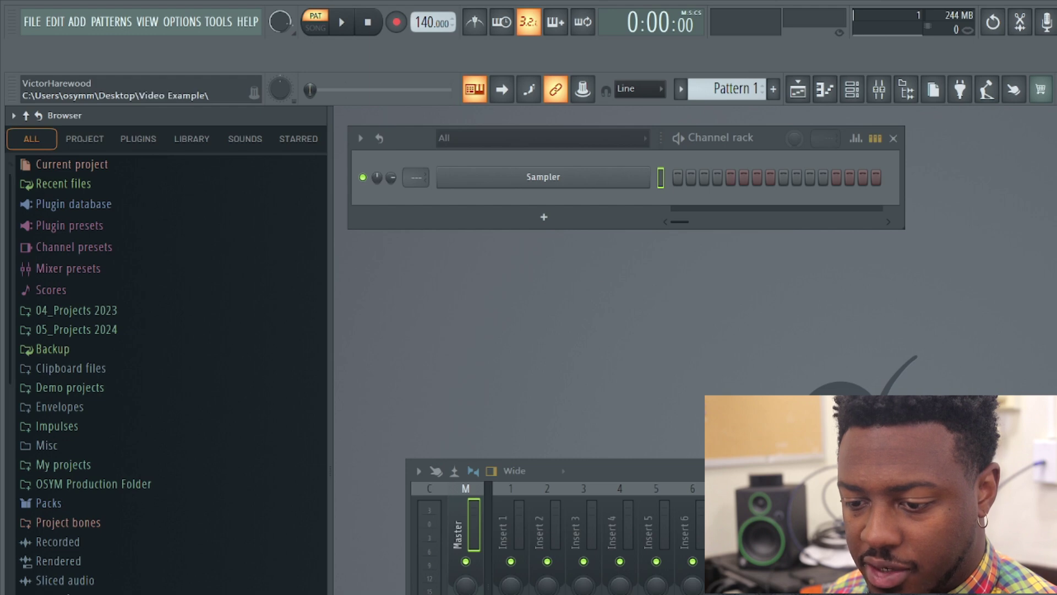
{"action": "scroll", "coordinate": [166, 374], "scroll_direction": "down", "scroll_amount": 3}
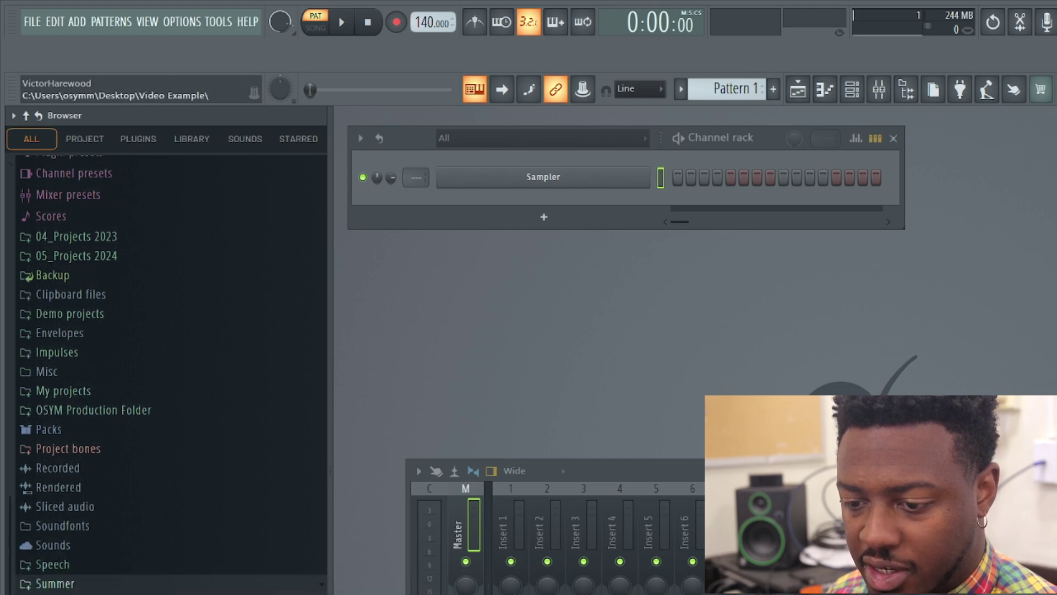
{"action": "scroll", "coordinate": [82, 587], "scroll_direction": "up", "scroll_amount": 3}
{"action": "scroll", "coordinate": [165, 375], "scroll_direction": "down", "scroll_amount": 2}
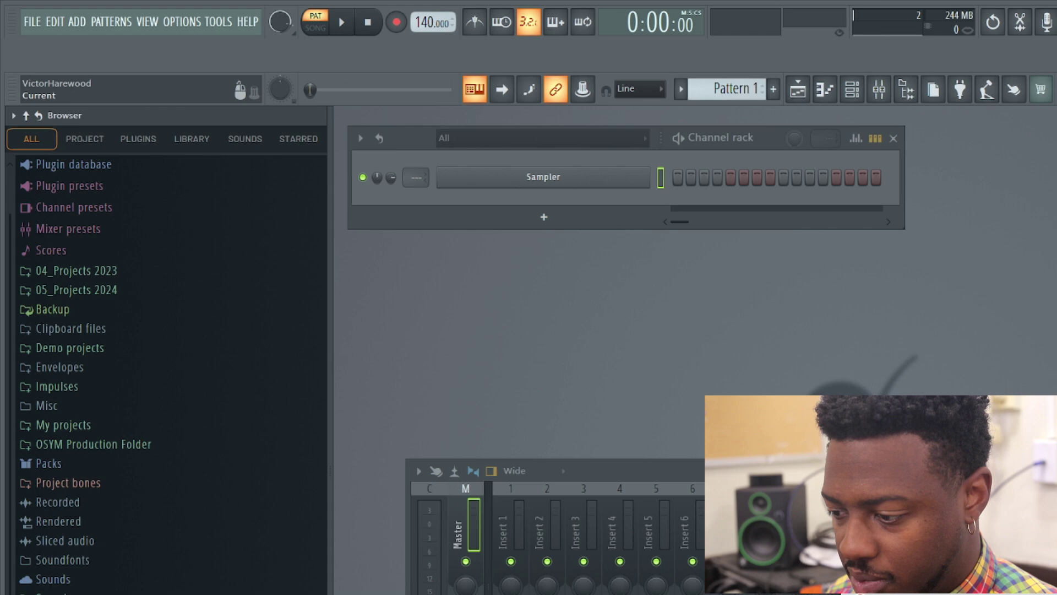
- Switch to a Chrome incognito window and open osymbeats.com/mpss24
{"action": "left_click", "coordinate": [920, 567]}
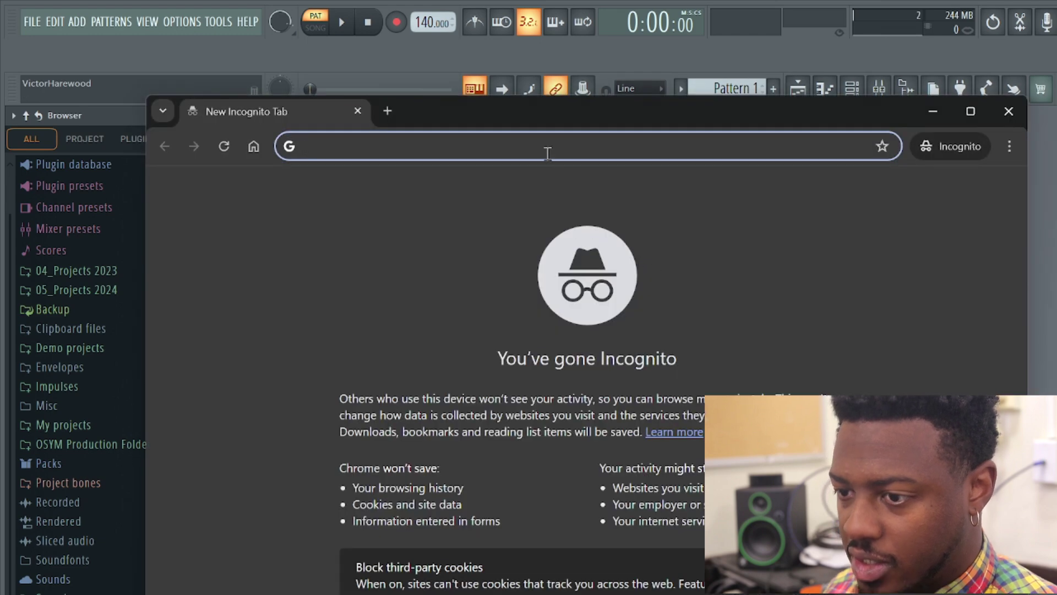
{"action": "type", "text": "osy"}
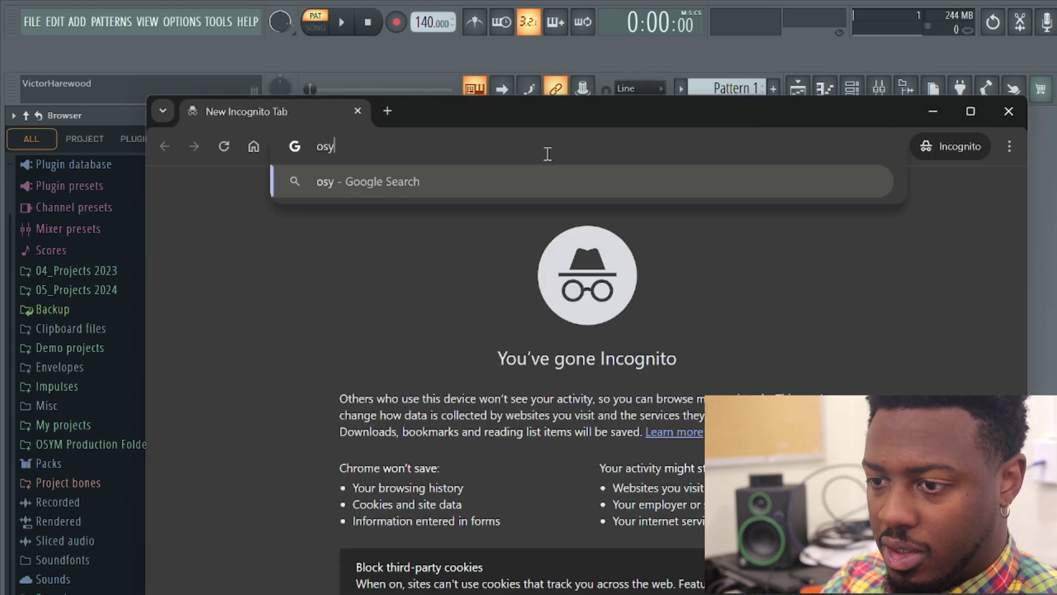
{"action": "type", "text": "mbeats.com"}
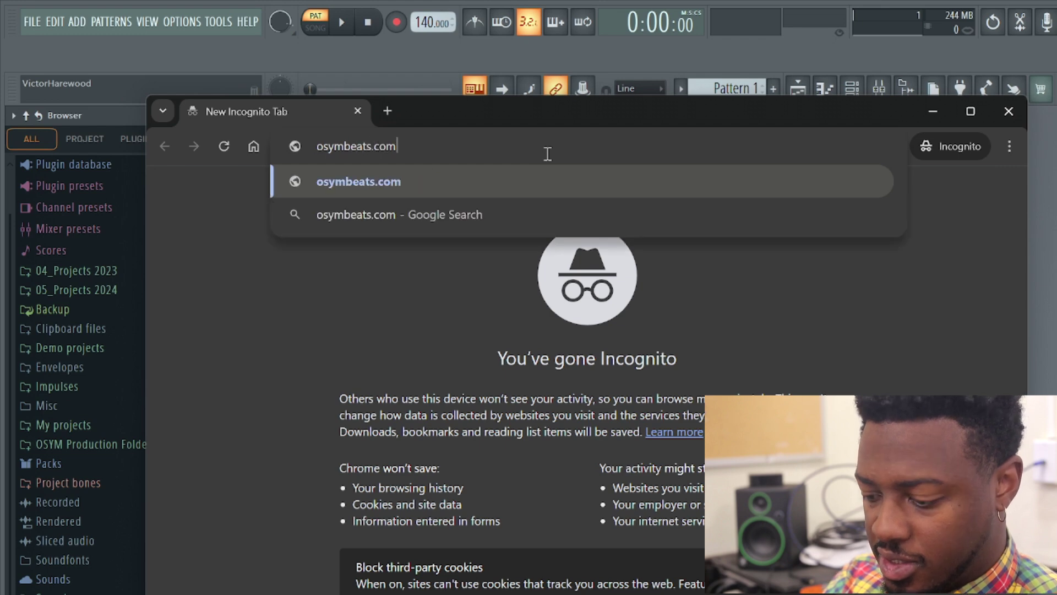
{"action": "type", "text": "/mpss"}
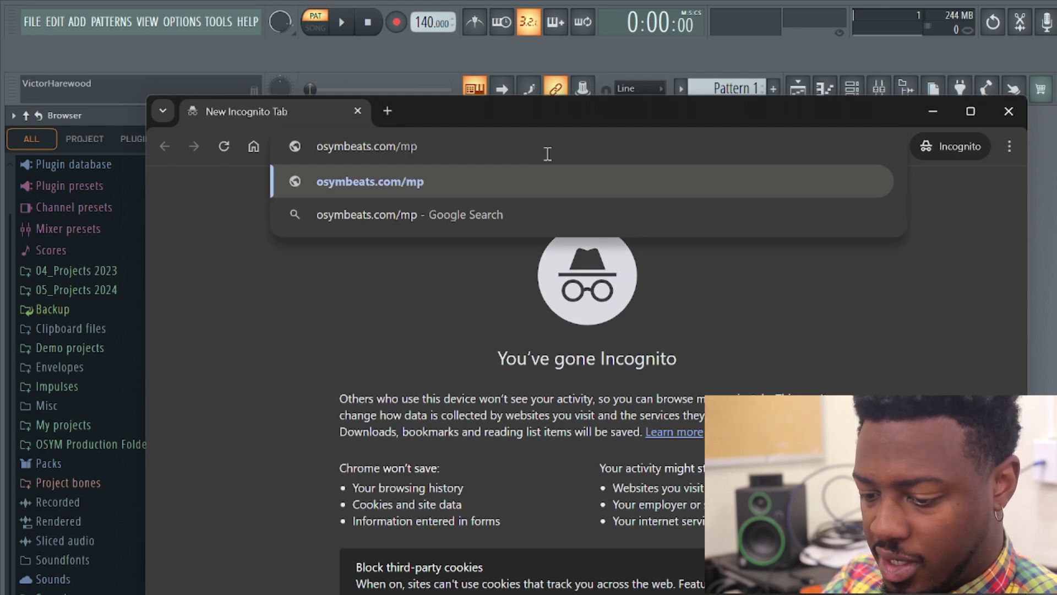
{"action": "type", "text": "24"}
{"action": "key", "text": "Return"}
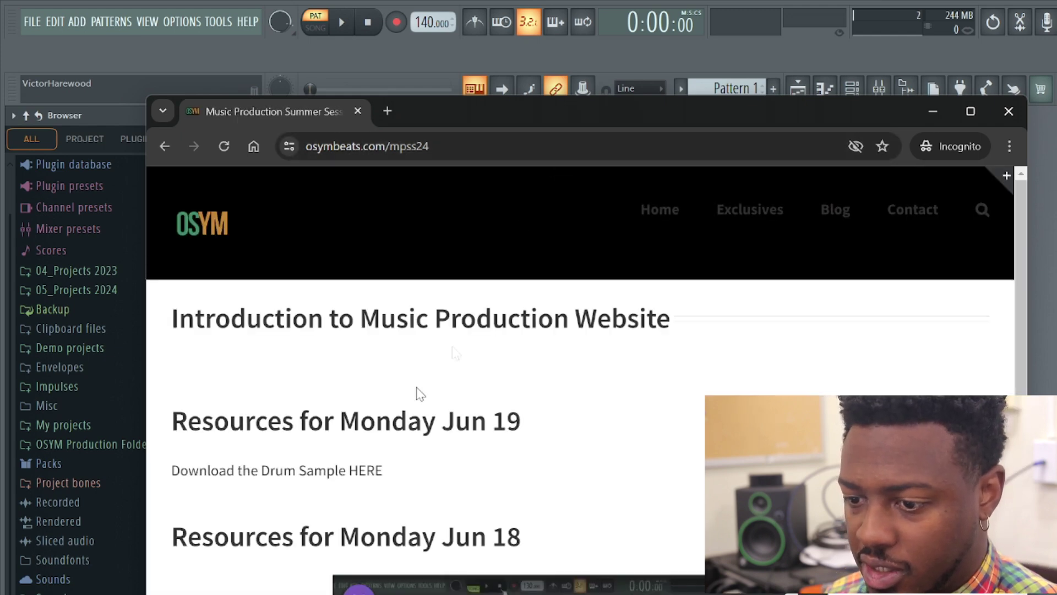
- Download the drum sample for Monday Jun 19 as Honey Drippers Drum Loop into Desktop's Video Example folder, then return to FL Studio
{"action": "left_click", "coordinate": [304, 472]}
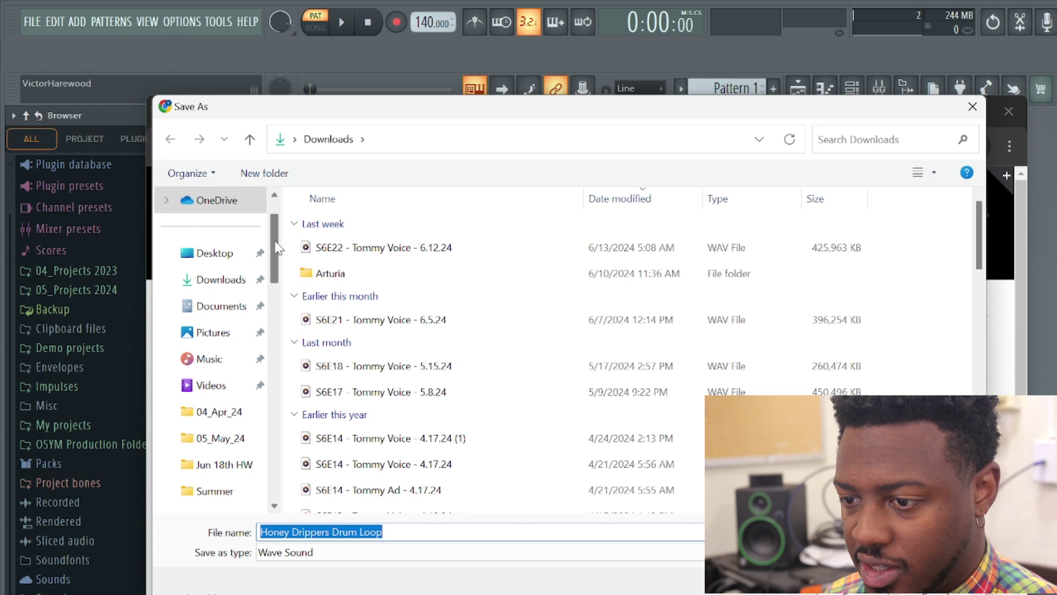
{"action": "left_click_drag", "start_coordinate": [278, 247], "coordinate": [285, 231]}
{"action": "left_click", "coordinate": [215, 311]}
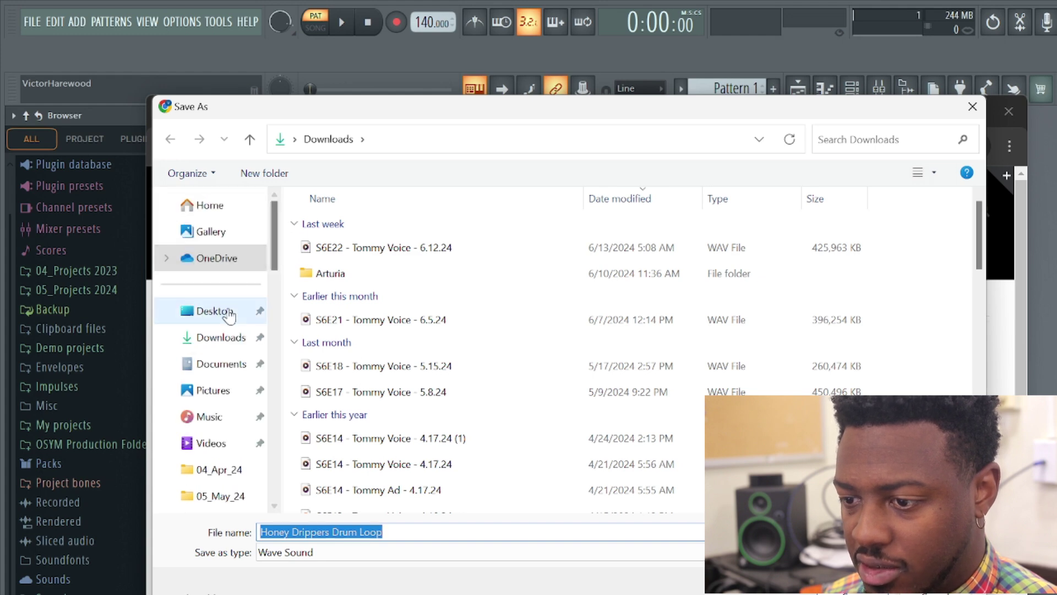
{"action": "double_click", "coordinate": [526, 318]}
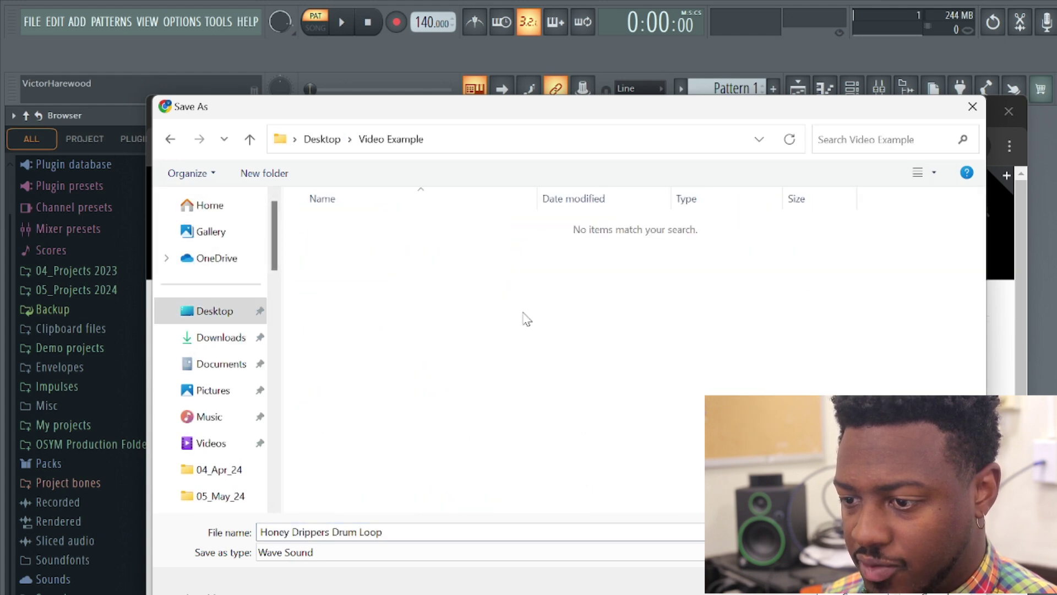
{"action": "key", "text": "Return"}
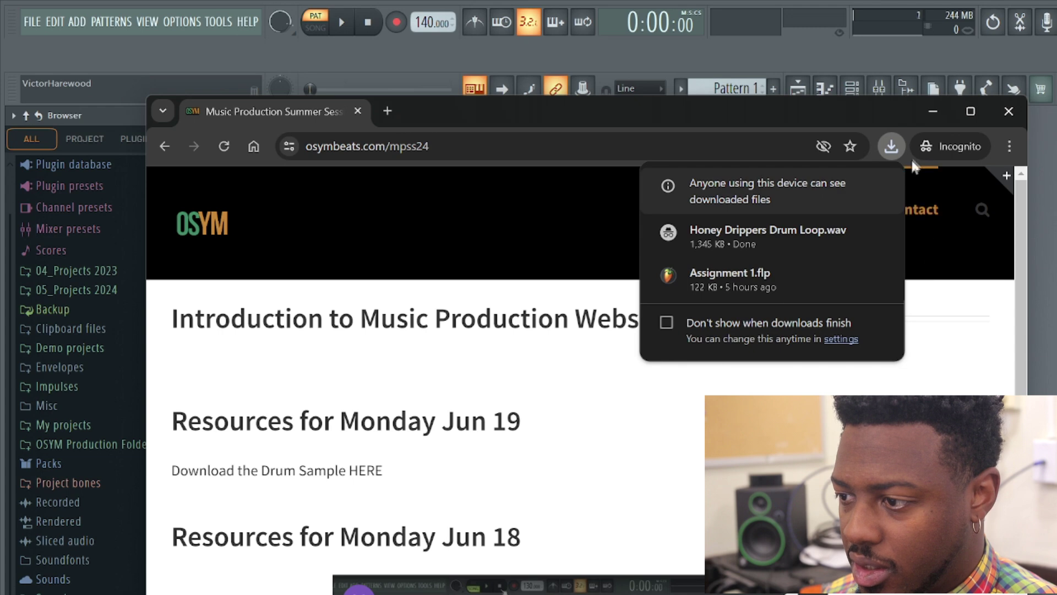
{"action": "left_click", "coordinate": [930, 116]}
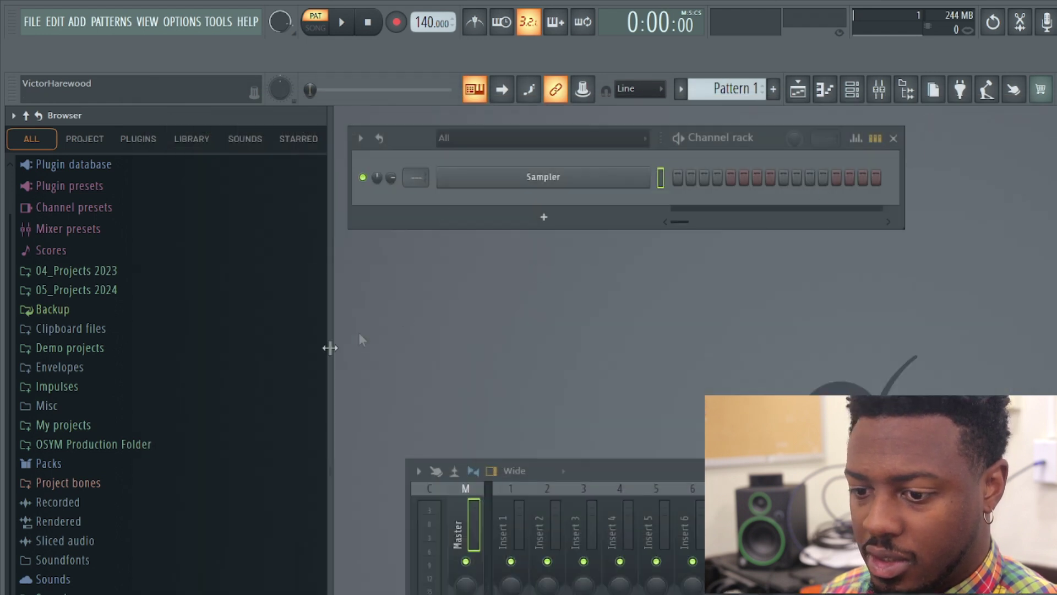
- Refresh the file browser again and find the folder holding the downloaded drum loop
{"action": "left_click", "coordinate": [38, 115]}
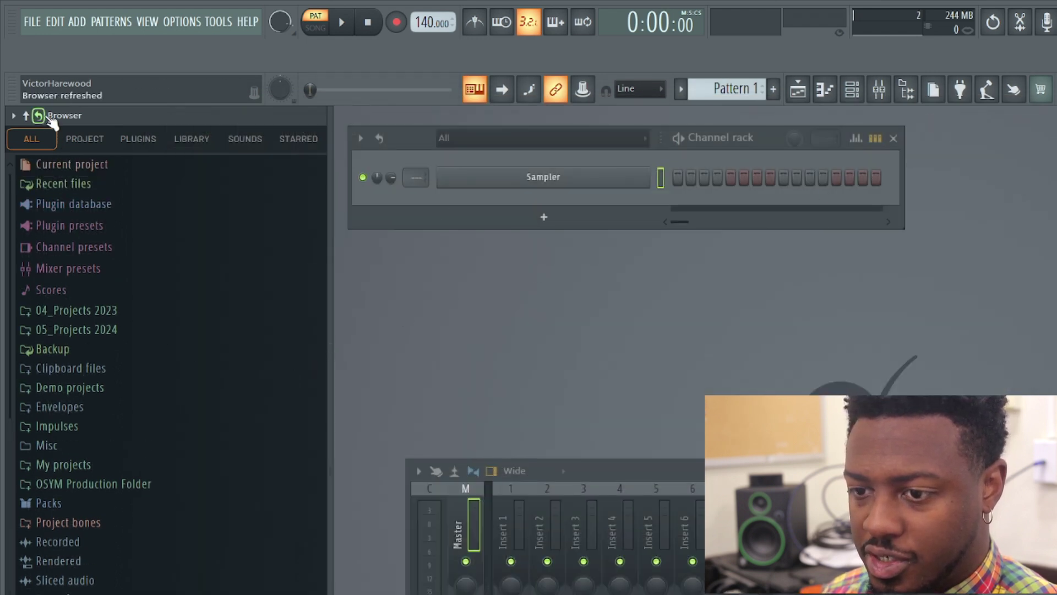
{"action": "scroll", "coordinate": [77, 578], "scroll_direction": "down", "scroll_amount": 2}
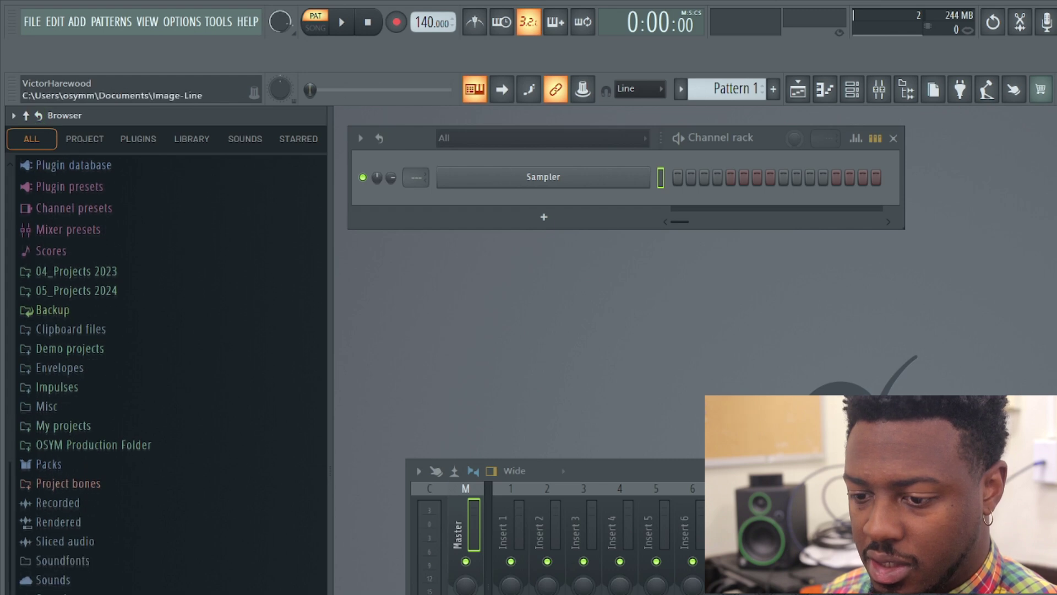
{"action": "scroll", "coordinate": [77, 578], "scroll_direction": "up", "scroll_amount": 1}
{"action": "scroll", "coordinate": [77, 579], "scroll_direction": "down", "scroll_amount": 2}
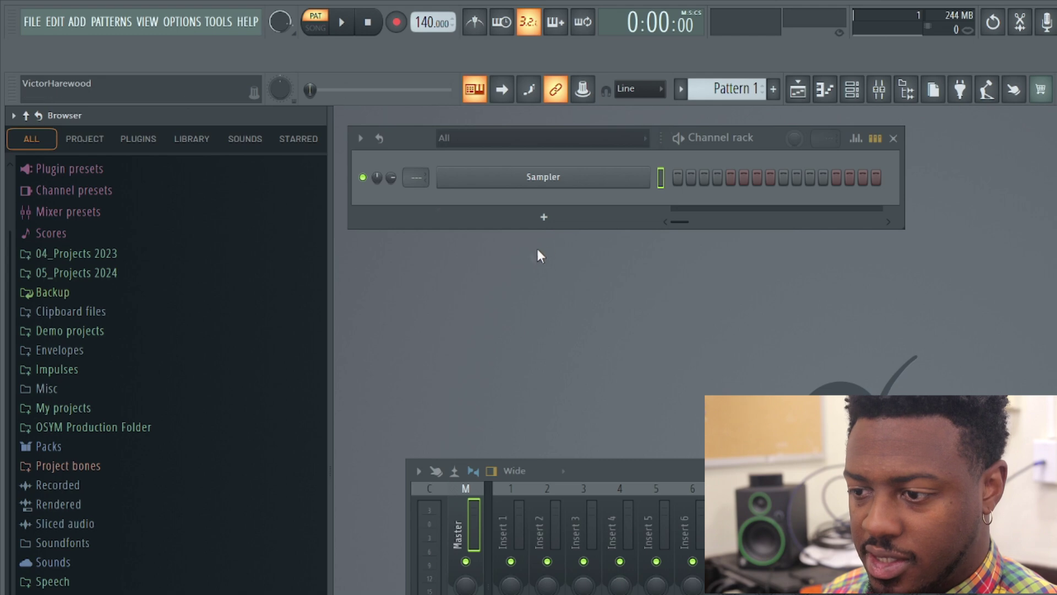
- Add a Slicex channel to the channel rack and load Honey Drippers Drum Loop into it from the browser
{"action": "left_click", "coordinate": [545, 218]}
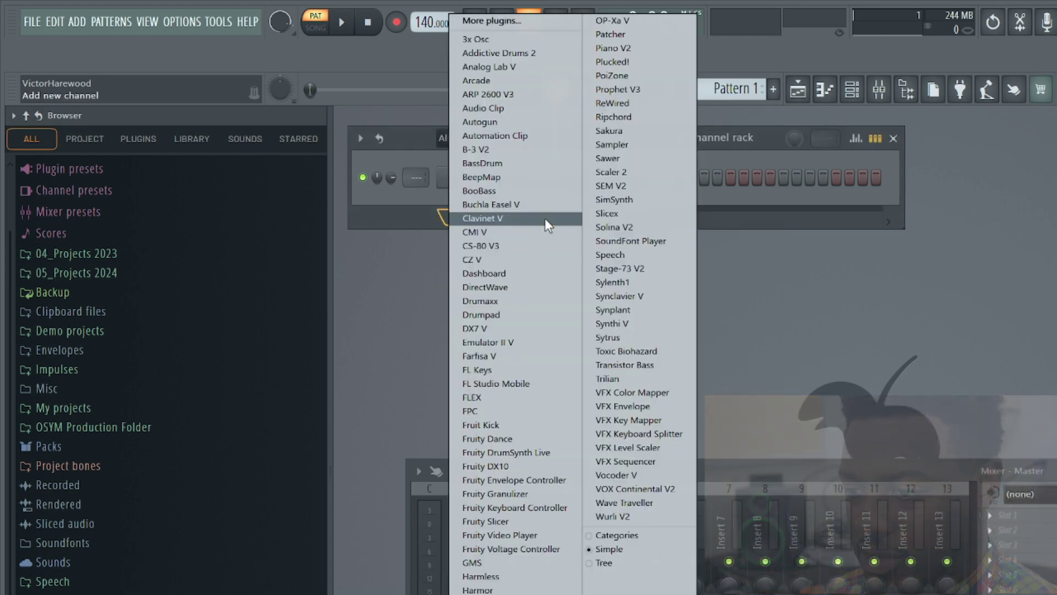
{"action": "left_click", "coordinate": [647, 213]}
{"action": "left_click_drag", "start_coordinate": [643, 187], "coordinate": [693, 185]}
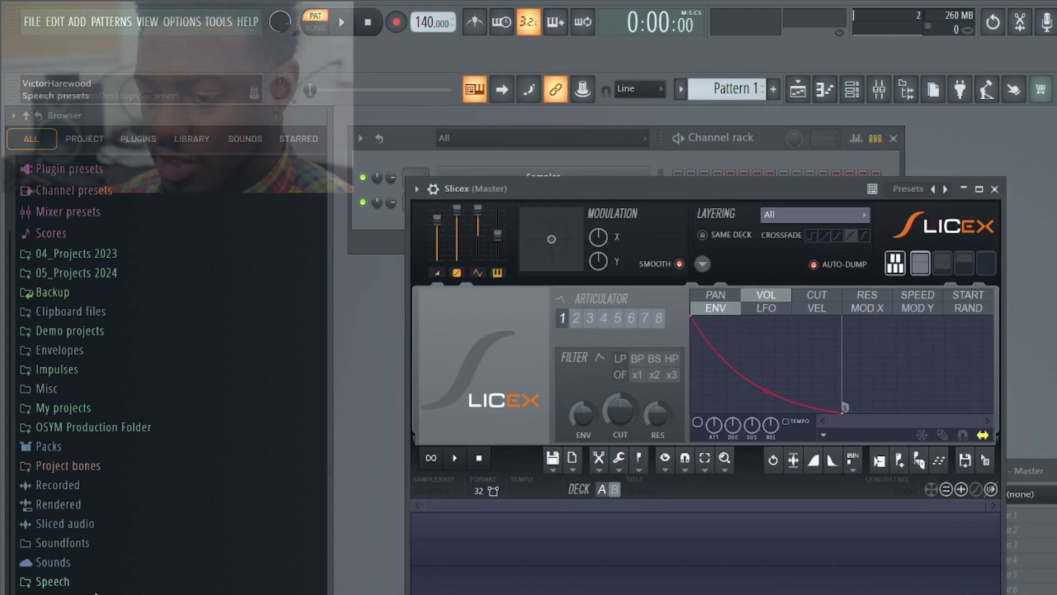
{"action": "left_click_drag", "start_coordinate": [94, 594], "coordinate": [580, 547]}
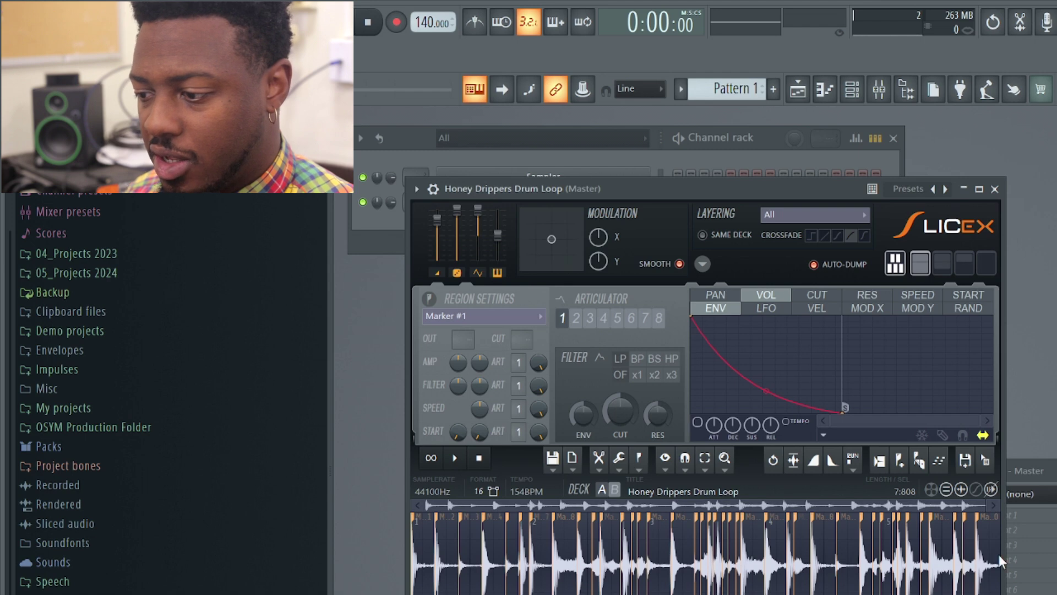
- Select the drum loop's waveform in Slicex from its end back to the start and delete all slice markers in it
{"action": "left_click_drag", "start_coordinate": [995, 566], "coordinate": [383, 482]}
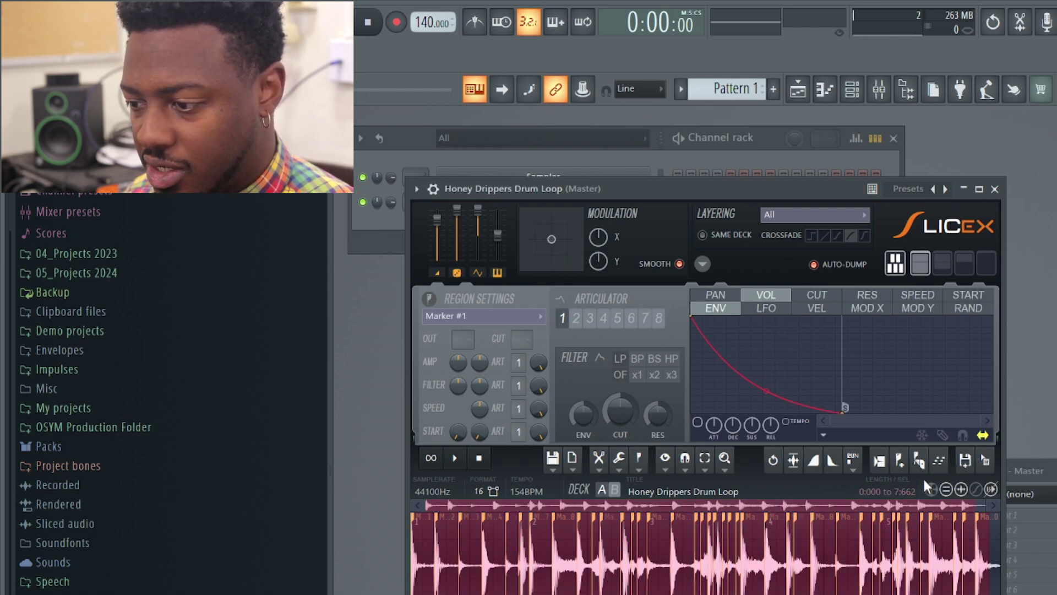
{"action": "left_click", "coordinate": [639, 470]}
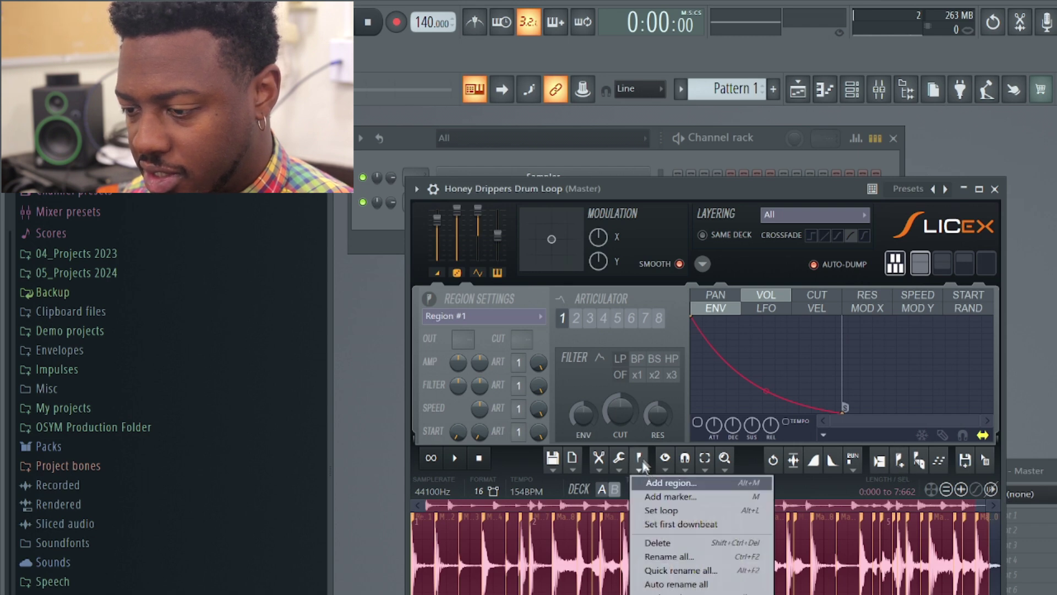
{"action": "left_click", "coordinate": [664, 538]}
- Clear the waveform selection and add a slice marker at each of the drum loop's second and third loud hits
{"action": "left_click_drag", "start_coordinate": [989, 564], "coordinate": [976, 538]}
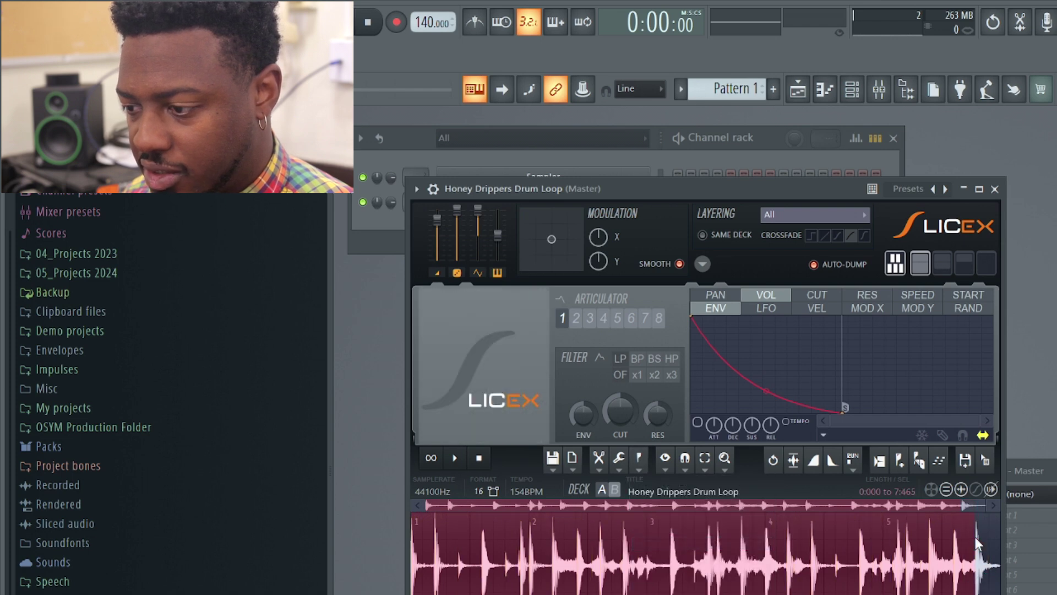
{"action": "left_click", "coordinate": [435, 557]}
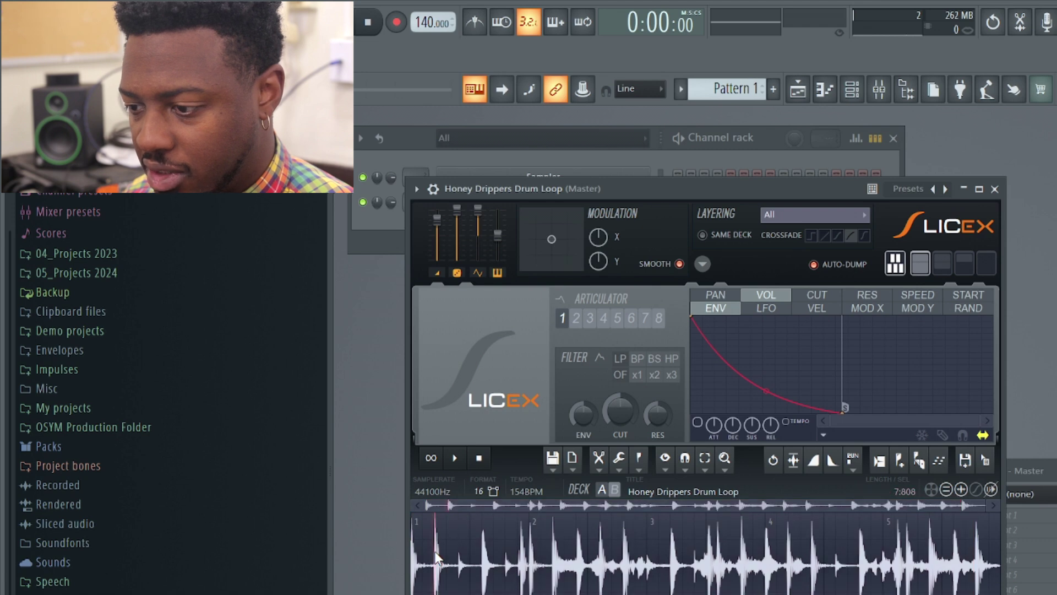
{"action": "left_click", "coordinate": [899, 461]}
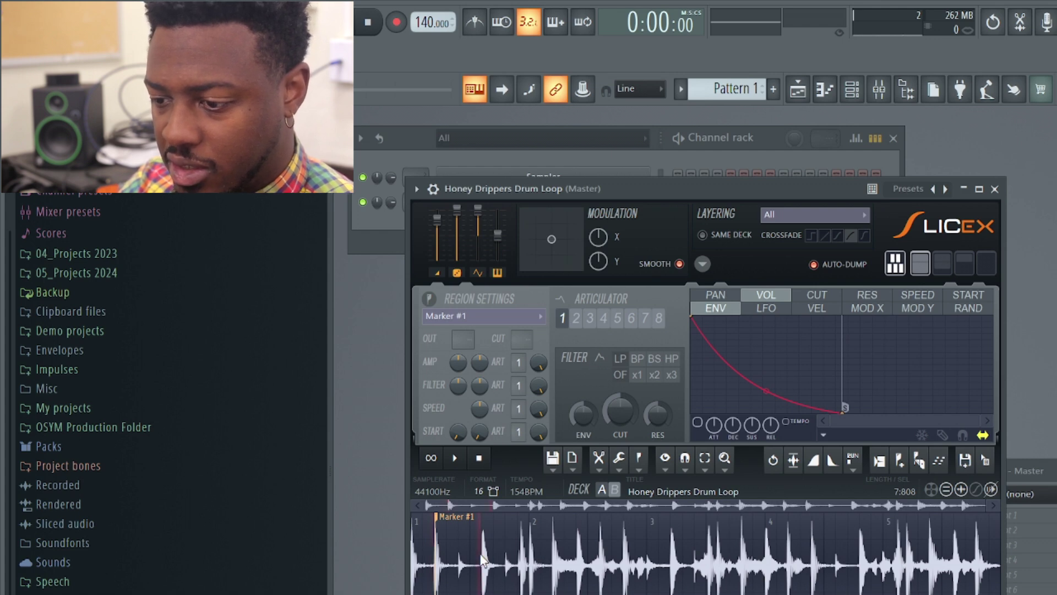
{"action": "left_click", "coordinate": [900, 462]}
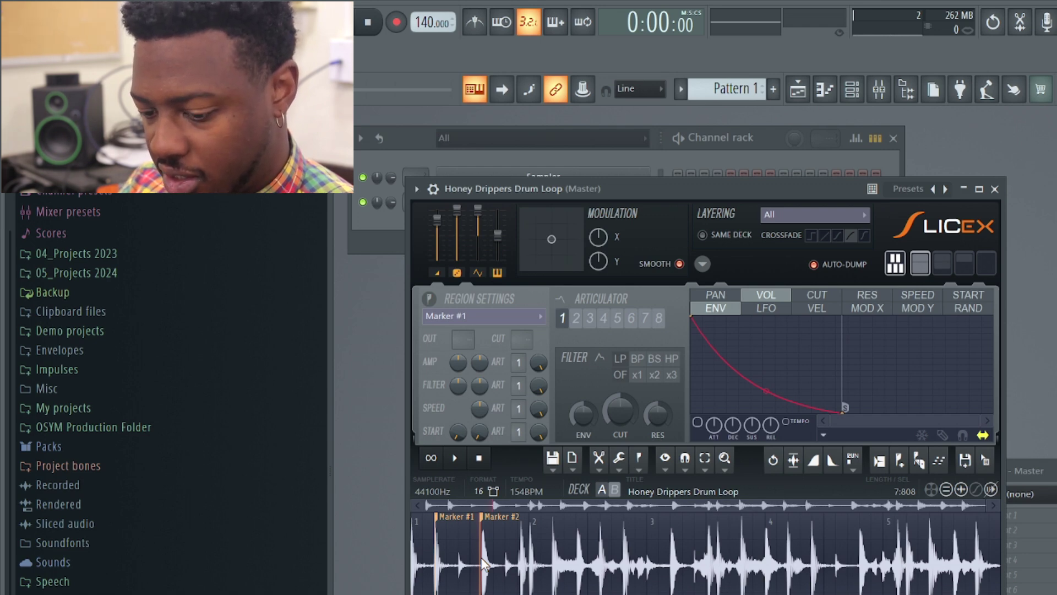
- Move Marker #2 to just before the start of its drum hit
{"action": "scroll", "coordinate": [482, 562], "scroll_direction": "up", "scroll_amount": 5}
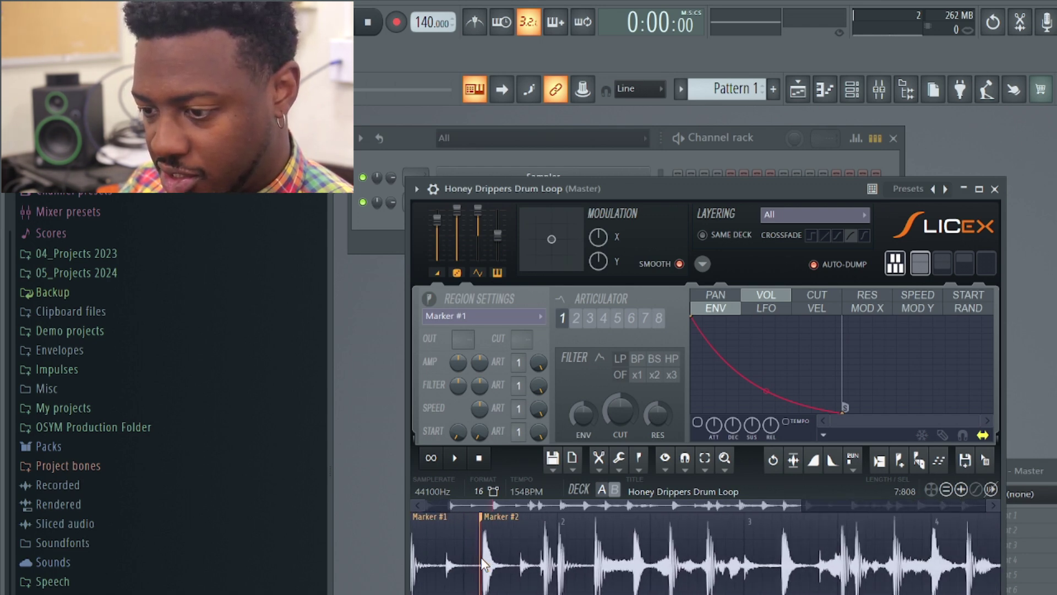
{"action": "scroll", "coordinate": [481, 558], "scroll_direction": "up", "scroll_amount": 5}
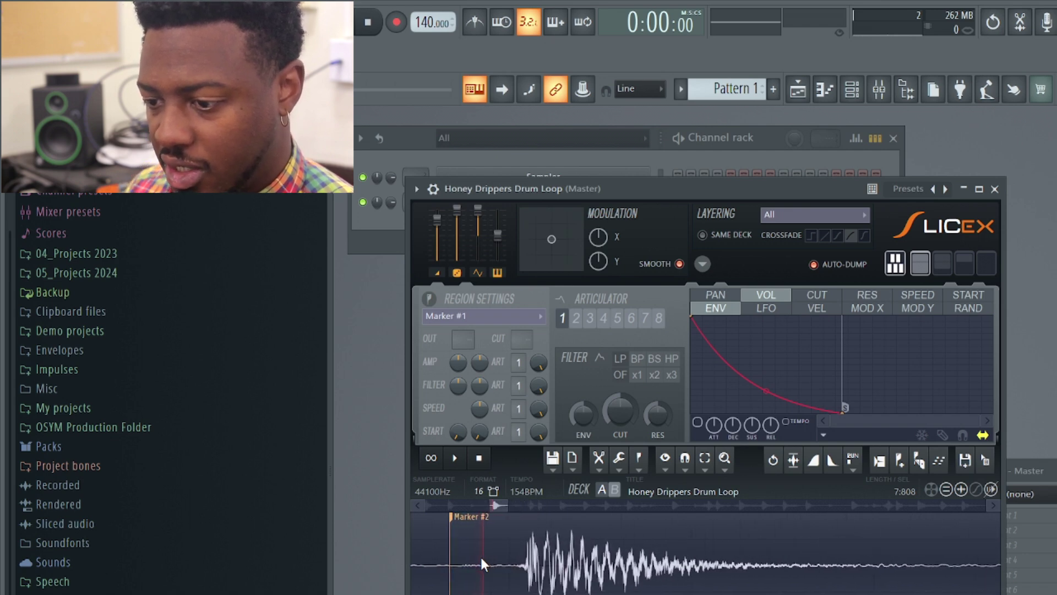
{"action": "left_click_drag", "start_coordinate": [452, 515], "coordinate": [528, 542]}
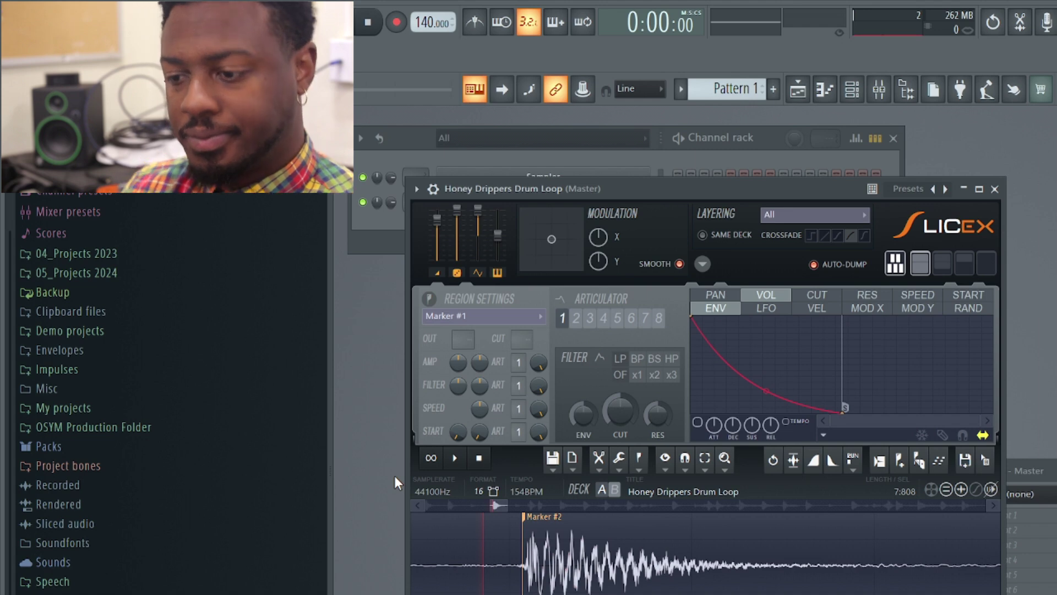
{"action": "scroll", "coordinate": [520, 564], "scroll_direction": "up", "scroll_amount": 3}
{"action": "scroll", "coordinate": [523, 565], "scroll_direction": "up", "scroll_amount": 3}
{"action": "scroll", "coordinate": [523, 565], "scroll_direction": "down", "scroll_amount": 3}
{"action": "scroll", "coordinate": [523, 565], "scroll_direction": "up", "scroll_amount": 1}
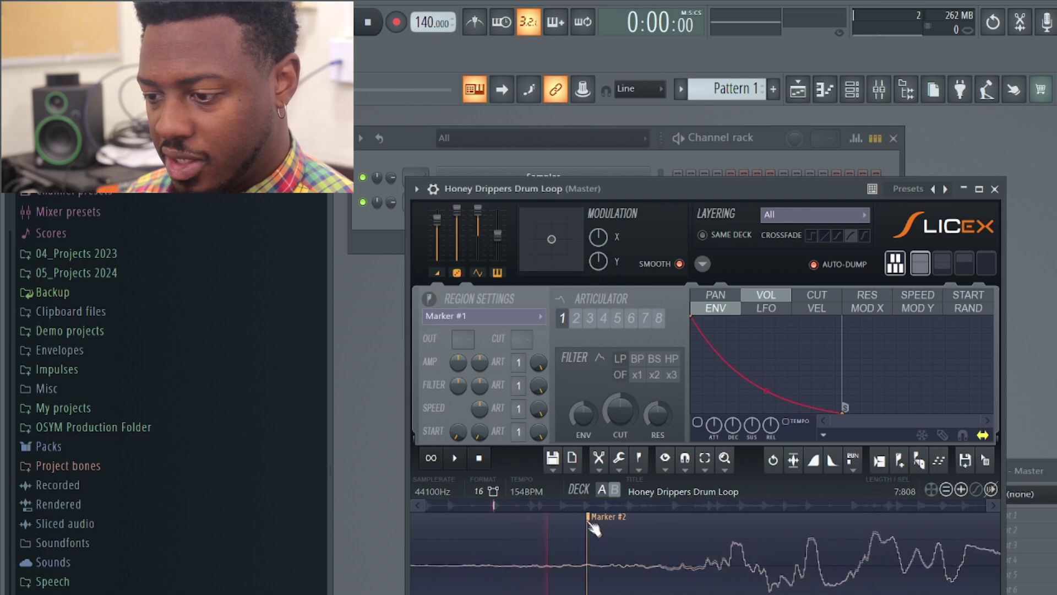
{"action": "scroll", "coordinate": [598, 545], "scroll_direction": "down", "scroll_amount": 3}
{"action": "scroll", "coordinate": [599, 548], "scroll_direction": "down", "scroll_amount": 3}
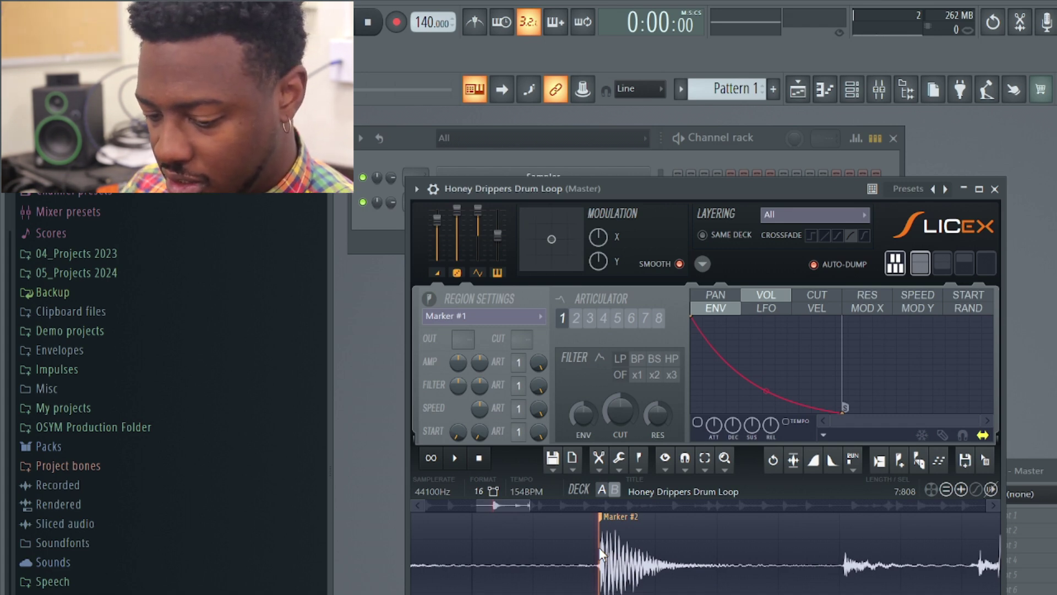
- Fine-tune Marker #2 by shifting it closer to the first transient of its drum hit
{"action": "scroll", "coordinate": [599, 547], "scroll_direction": "up", "scroll_amount": 5}
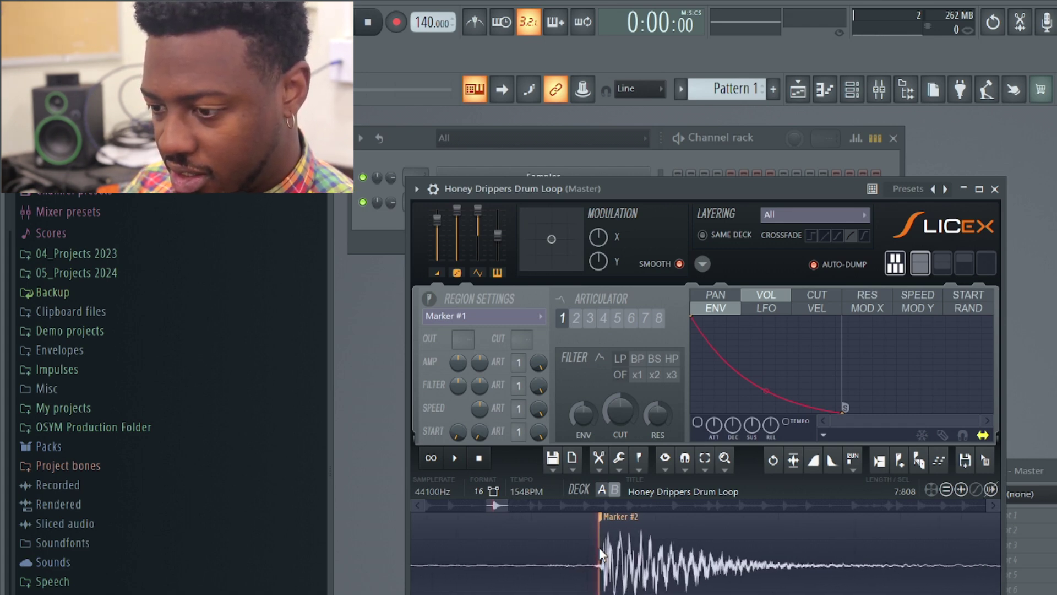
{"action": "scroll", "coordinate": [598, 547], "scroll_direction": "up", "scroll_amount": 5}
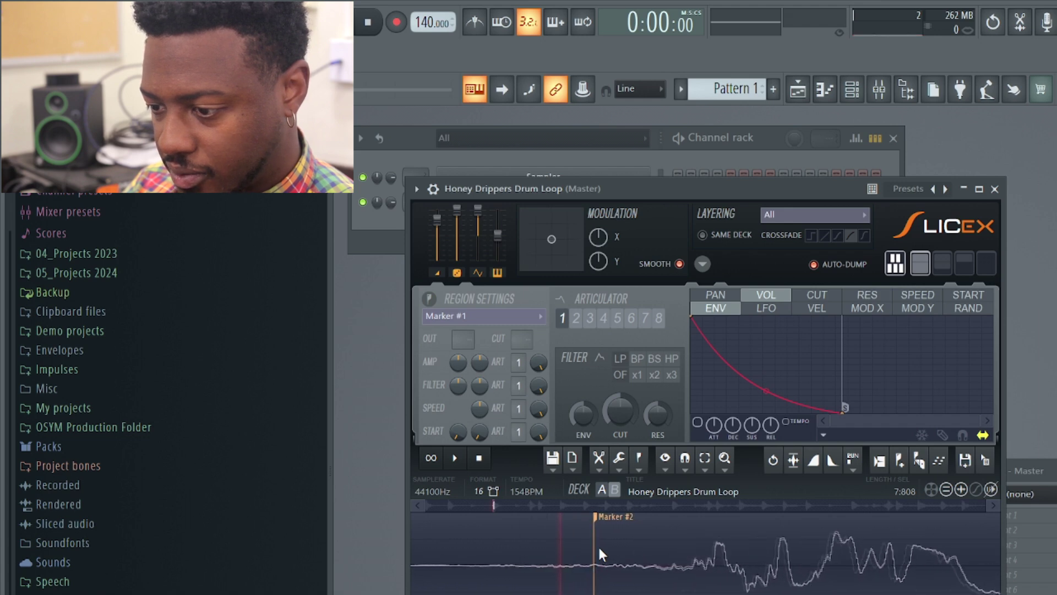
{"action": "scroll", "coordinate": [598, 546], "scroll_direction": "up", "scroll_amount": 5}
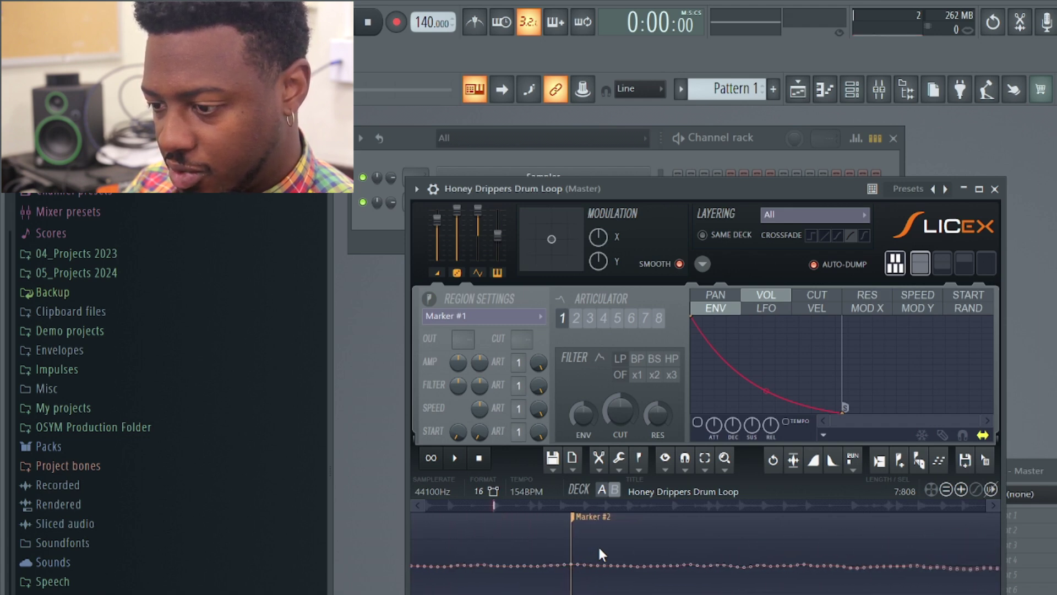
{"action": "scroll", "coordinate": [598, 544], "scroll_direction": "down", "scroll_amount": 3}
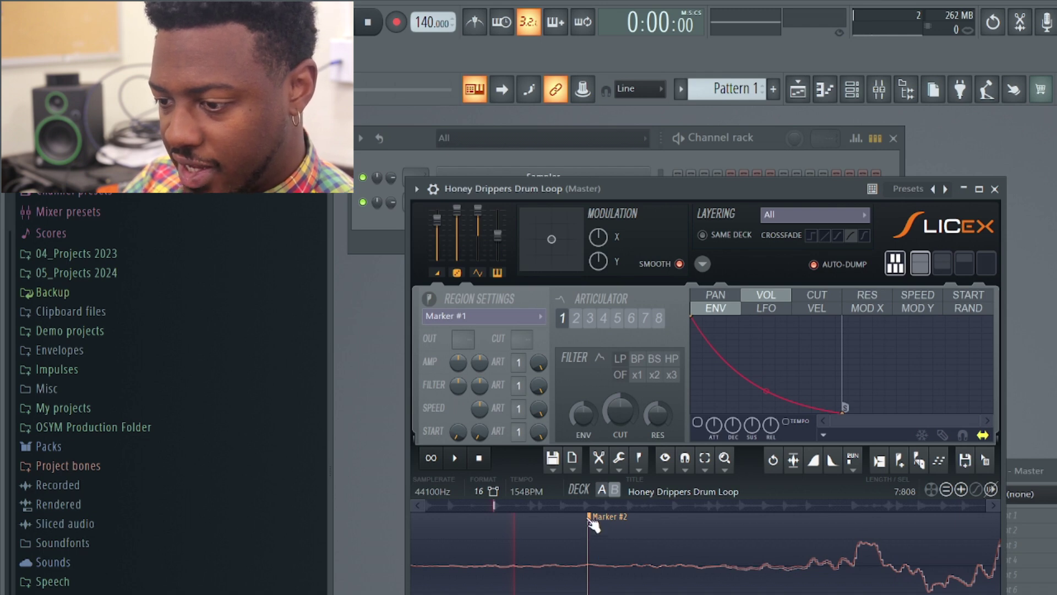
{"action": "mouse_move", "coordinate": [593, 523]}
{"action": "left_mouse_down"}
{"action": "mouse_move", "coordinate": [732, 528]}
{"action": "mouse_move", "coordinate": [724, 530]}
{"action": "left_mouse_up"}
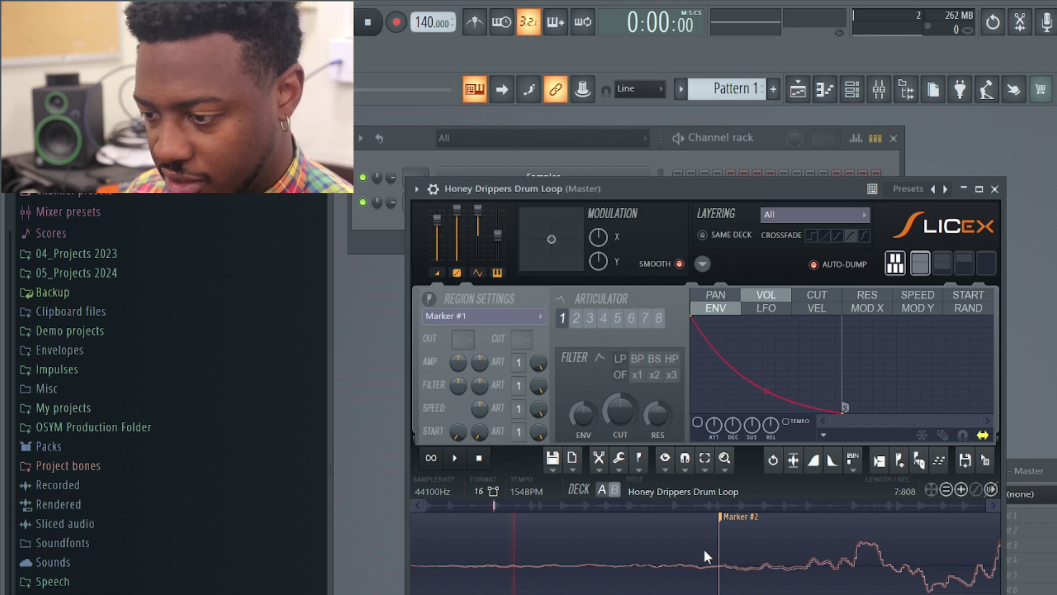
{"action": "scroll", "coordinate": [704, 550], "scroll_direction": "down", "scroll_amount": 3}
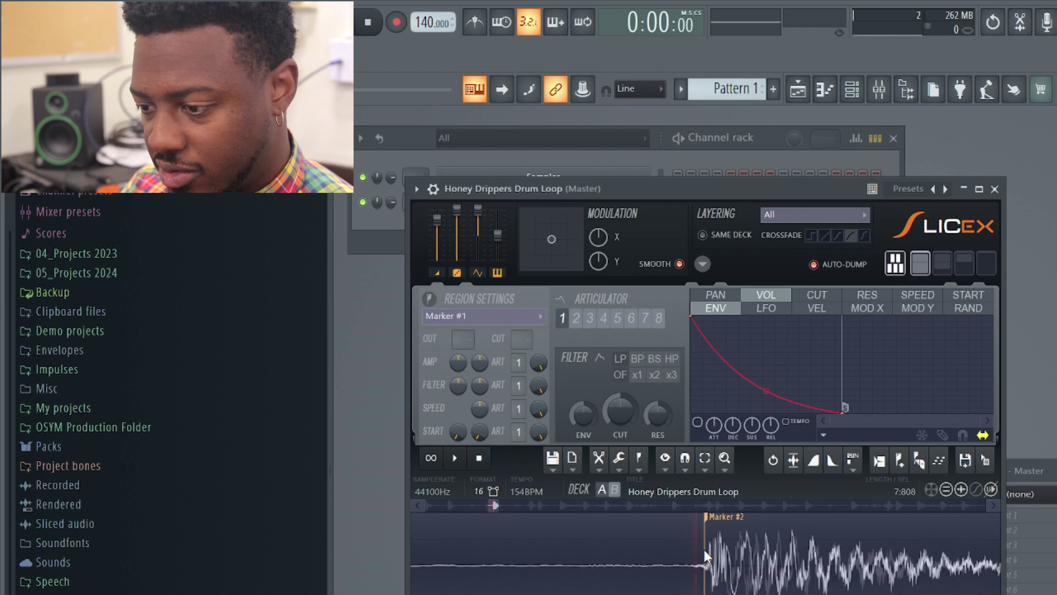
{"action": "scroll", "coordinate": [703, 550], "scroll_direction": "down", "scroll_amount": 3}
{"action": "scroll", "coordinate": [703, 547], "scroll_direction": "down", "scroll_amount": 3}
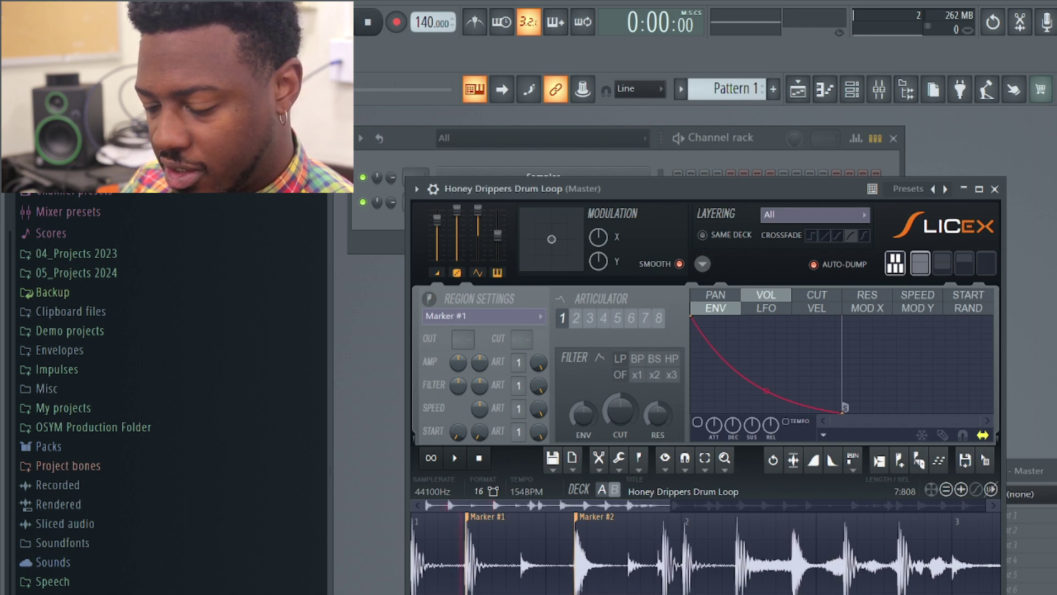
- Align Marker #1 precisely with the point where its drum hit begins in the waveform
{"action": "scroll", "coordinate": [705, 551], "scroll_direction": "up", "scroll_amount": 6}
{"action": "scroll", "coordinate": [705, 550], "scroll_direction": "up", "scroll_amount": 4}
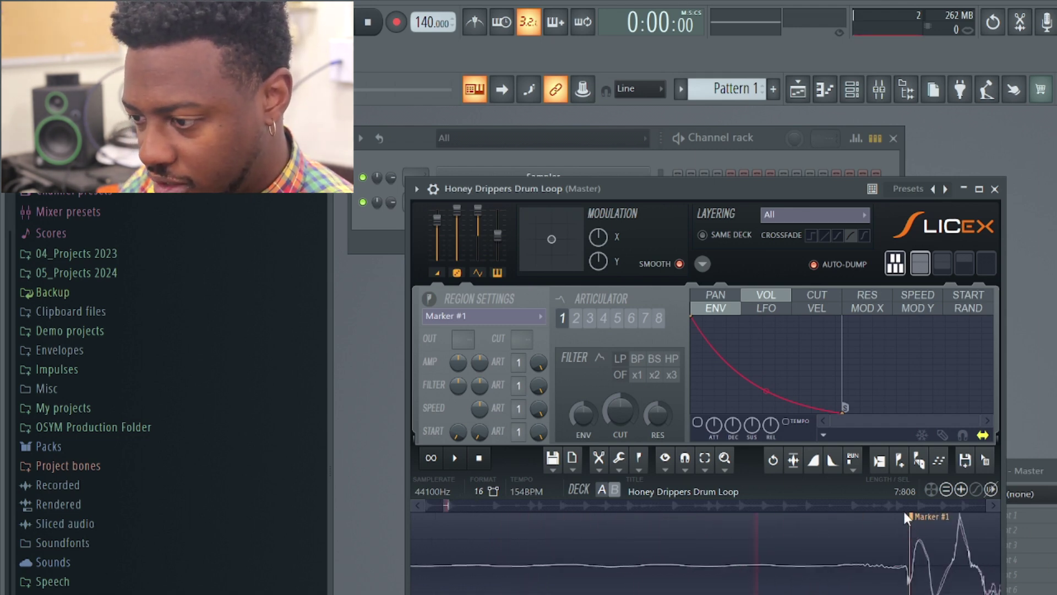
{"action": "left_click_drag", "start_coordinate": [911, 524], "coordinate": [912, 529]}
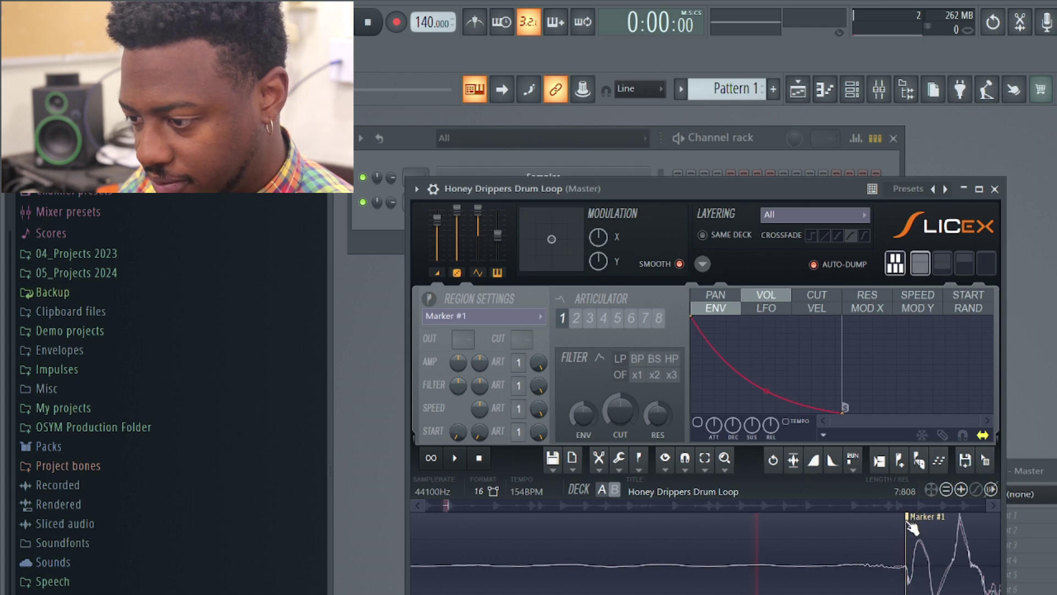
{"action": "scroll", "coordinate": [905, 520], "scroll_direction": "up", "scroll_amount": 4}
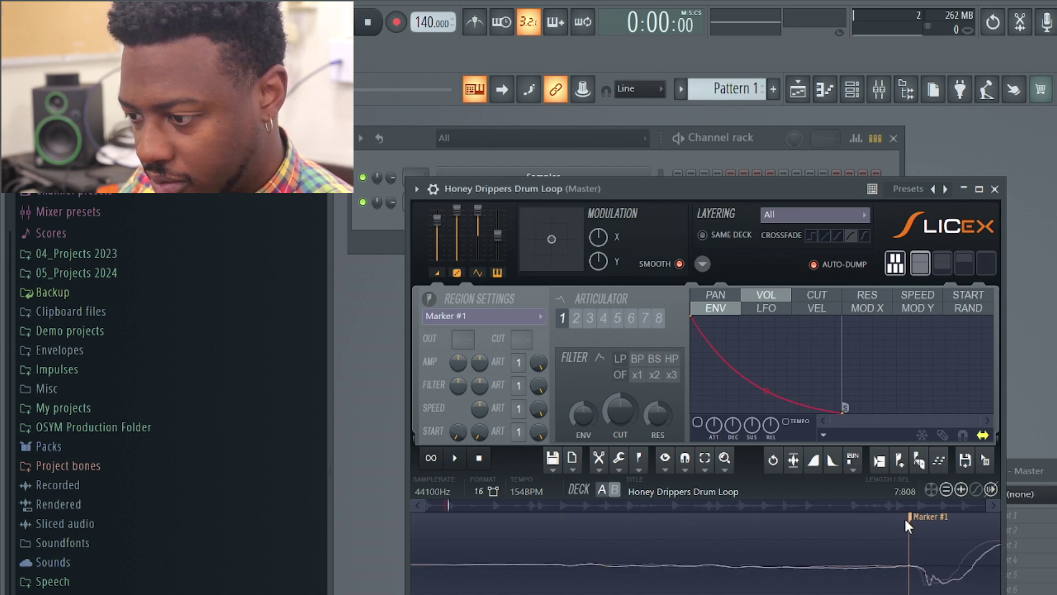
{"action": "scroll", "coordinate": [905, 521], "scroll_direction": "down", "scroll_amount": 1}
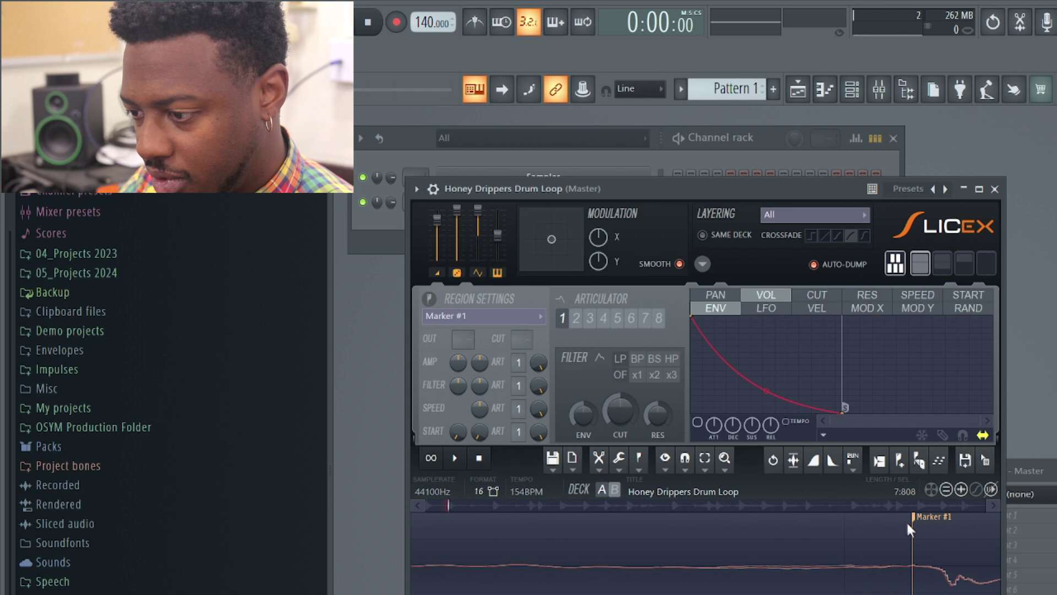
{"action": "left_click_drag", "start_coordinate": [923, 523], "coordinate": [947, 530]}
{"action": "scroll", "coordinate": [941, 523], "scroll_direction": "down", "scroll_amount": 8}
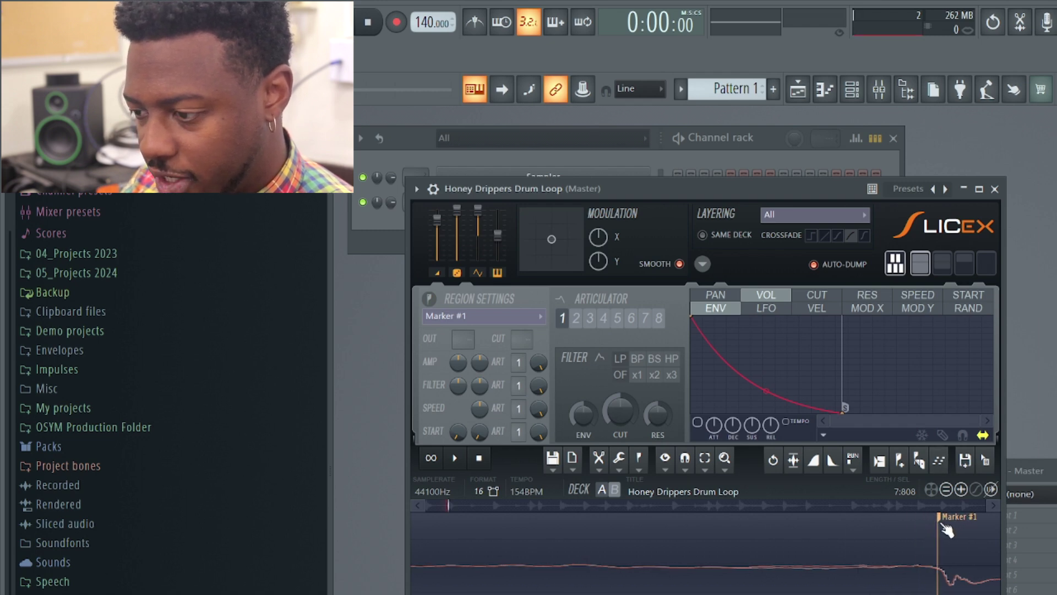
{"action": "scroll", "coordinate": [940, 523], "scroll_direction": "down", "scroll_amount": 8}
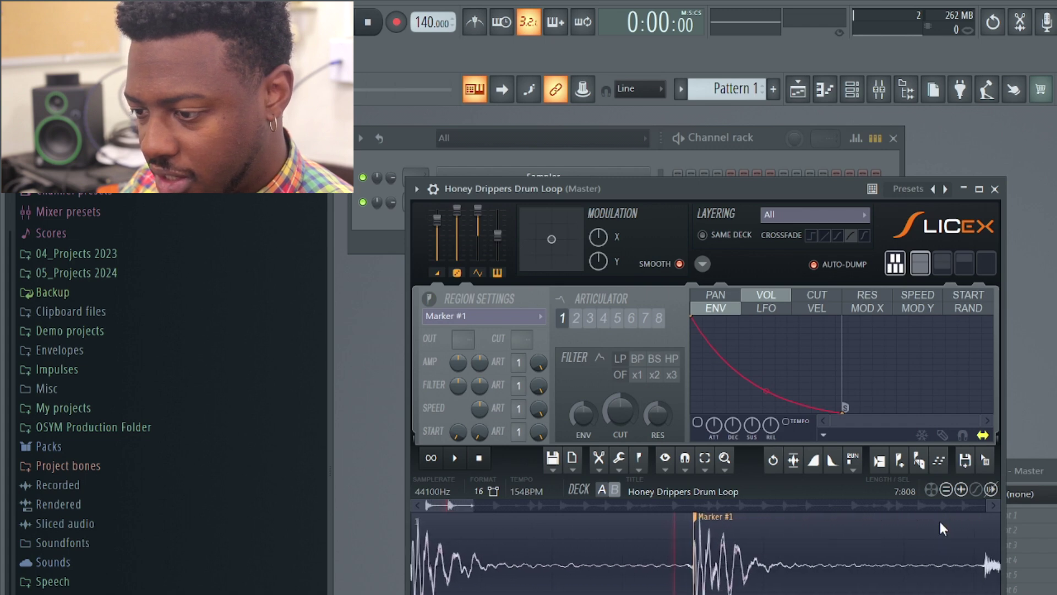
{"action": "scroll", "coordinate": [939, 519], "scroll_direction": "down", "scroll_amount": 4}
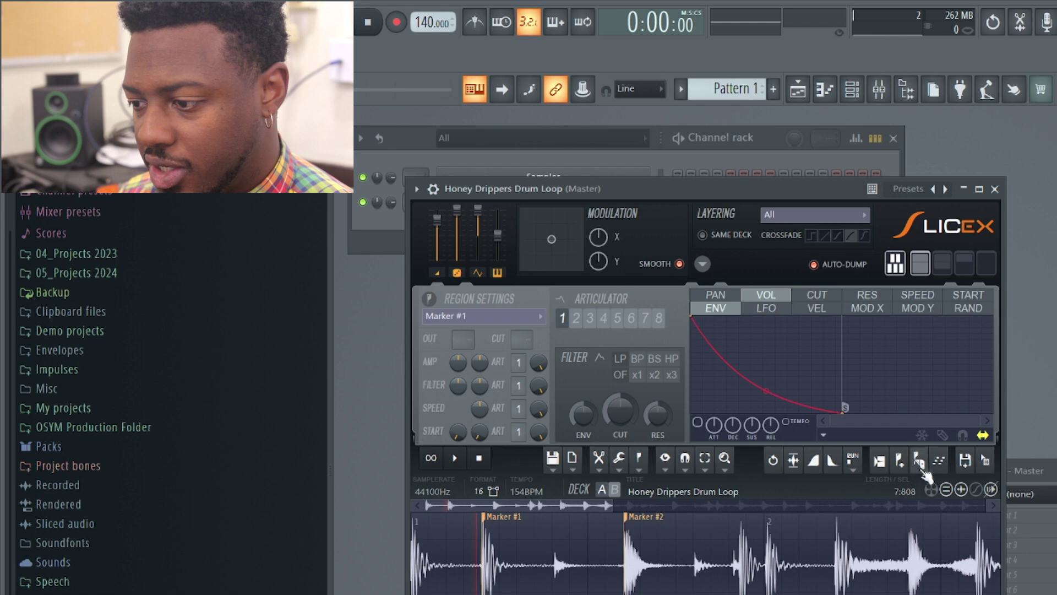
- Auto-slice the whole drum loop and move Marker #6 to the onset of the large hit that follows it
{"action": "left_click", "coordinate": [923, 460]}
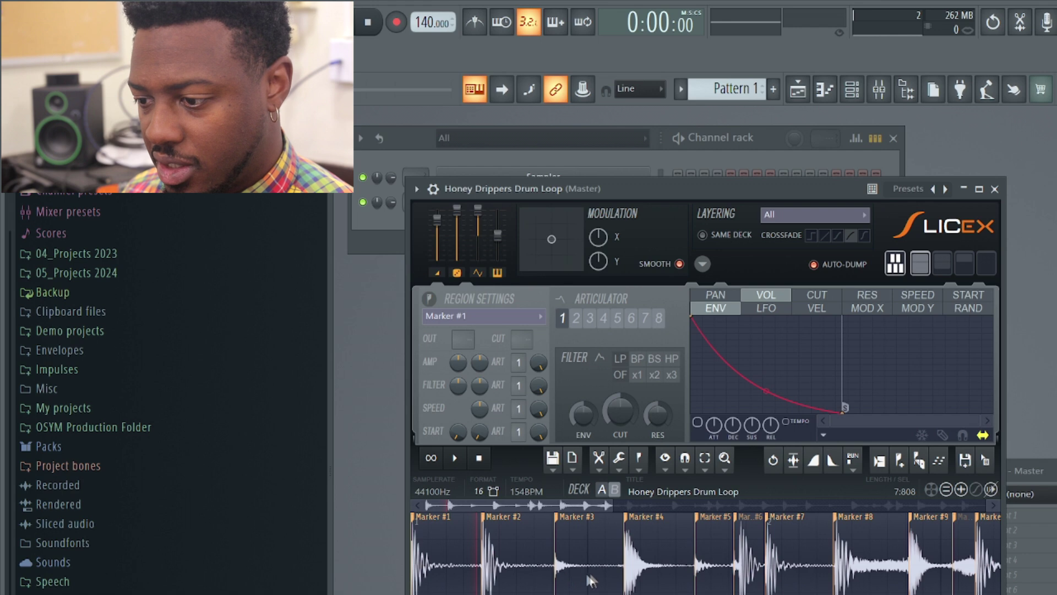
{"action": "scroll", "coordinate": [748, 569], "scroll_direction": "up", "scroll_amount": 3}
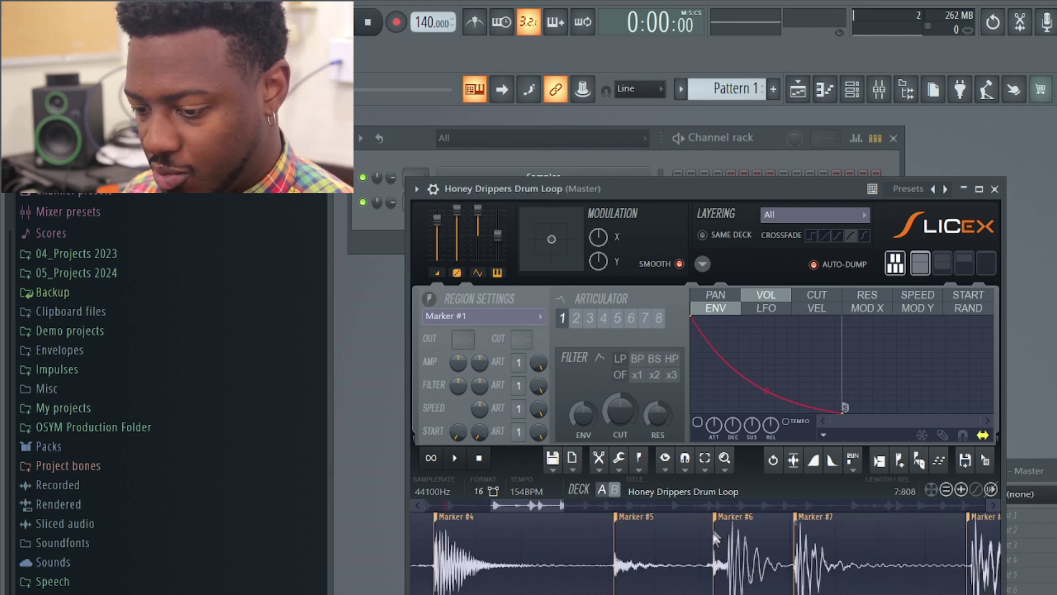
{"action": "scroll", "coordinate": [713, 540], "scroll_direction": "up", "scroll_amount": 3}
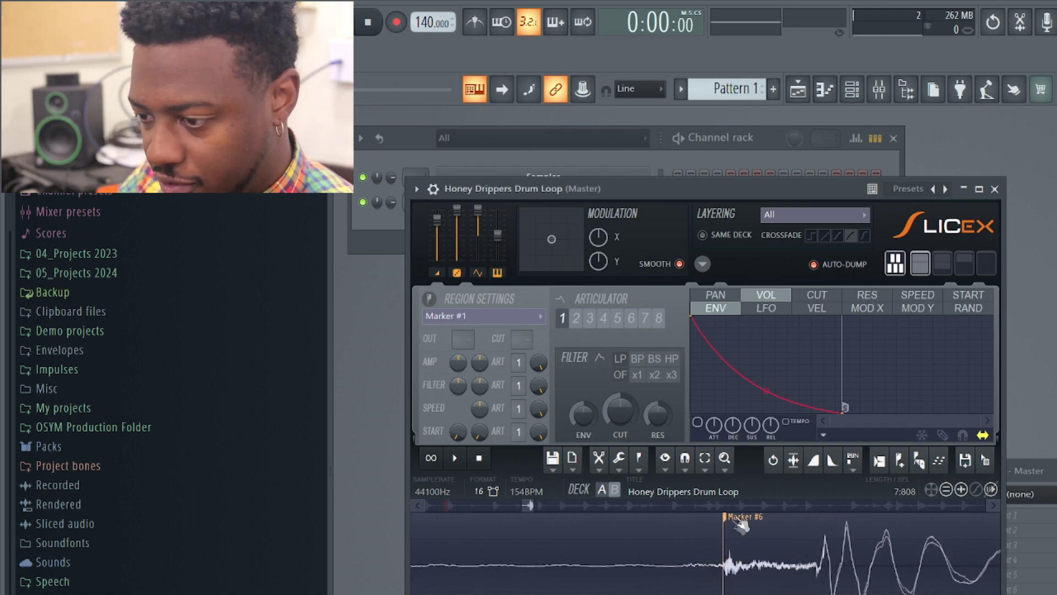
{"action": "left_click_drag", "start_coordinate": [729, 521], "coordinate": [819, 517]}
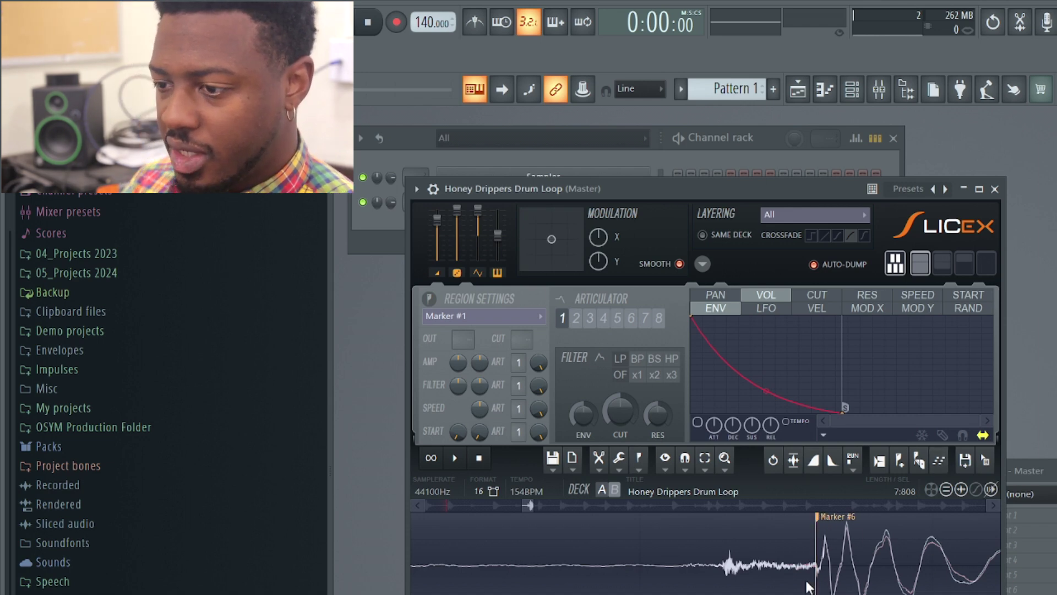
- Open the piano roll of the Honey Drippers Drum Loop channel and enlarge the slice notes starting at Marker #1
{"action": "left_click", "coordinate": [696, 153]}
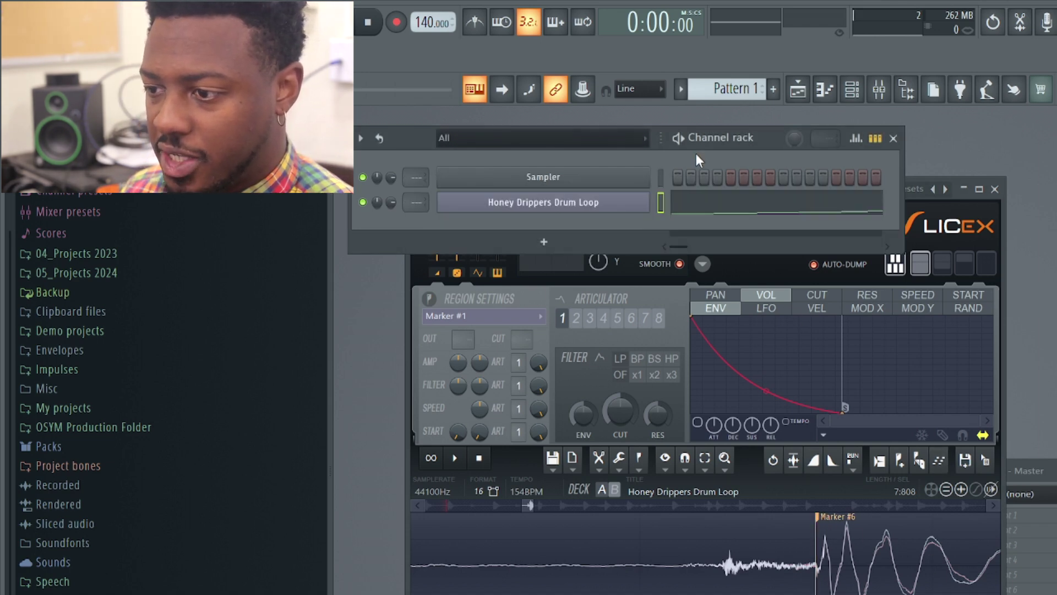
{"action": "right_click", "coordinate": [507, 205]}
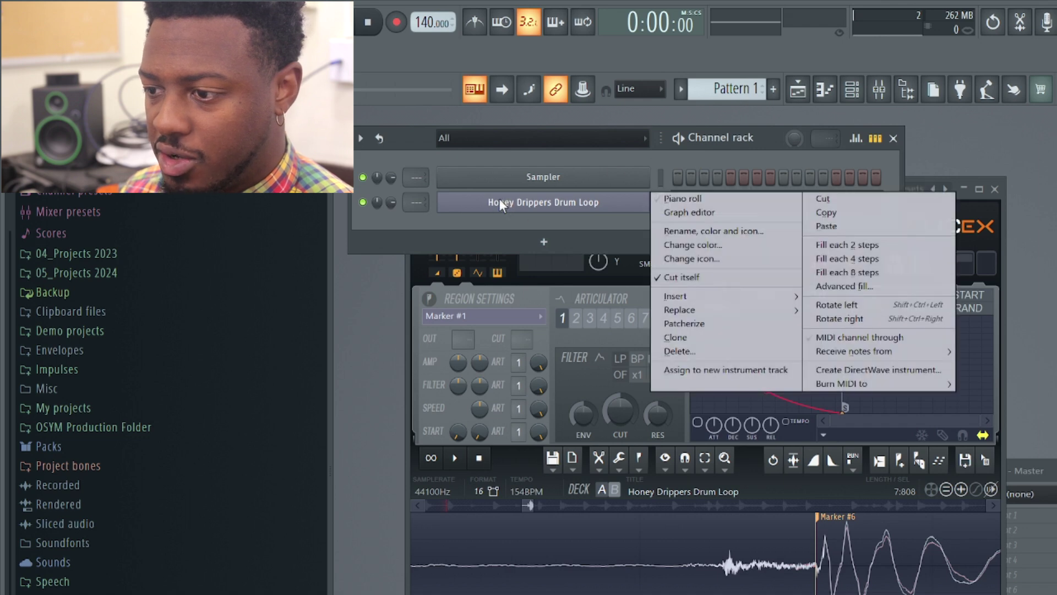
{"action": "left_click", "coordinate": [689, 194]}
{"action": "scroll", "coordinate": [701, 333], "scroll_direction": "up", "scroll_amount": 10}
{"action": "scroll", "coordinate": [701, 332], "scroll_direction": "down", "scroll_amount": 1}
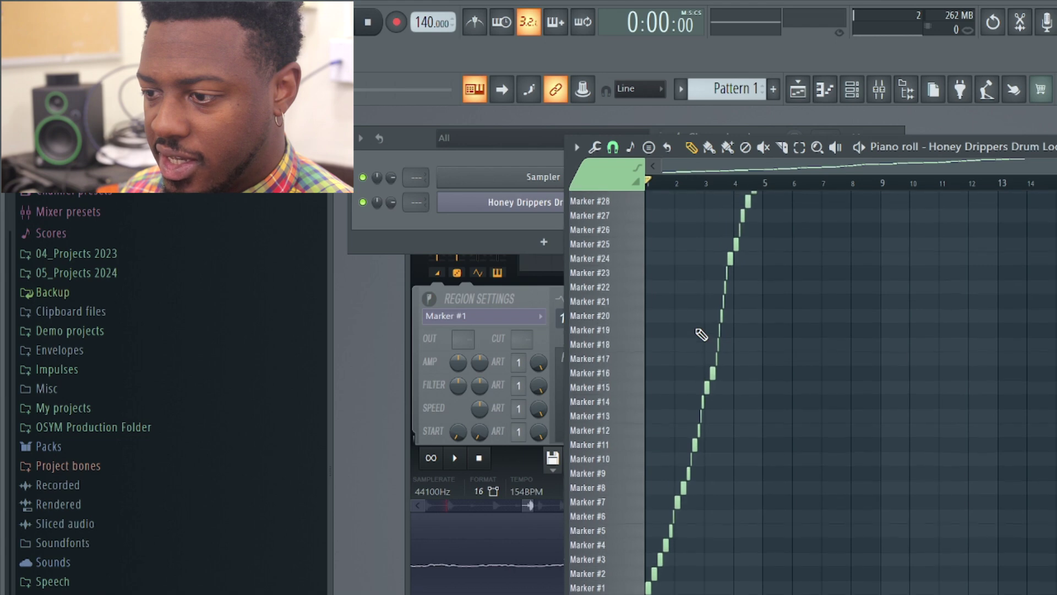
{"action": "scroll", "coordinate": [762, 245], "scroll_direction": "up", "scroll_amount": 5}
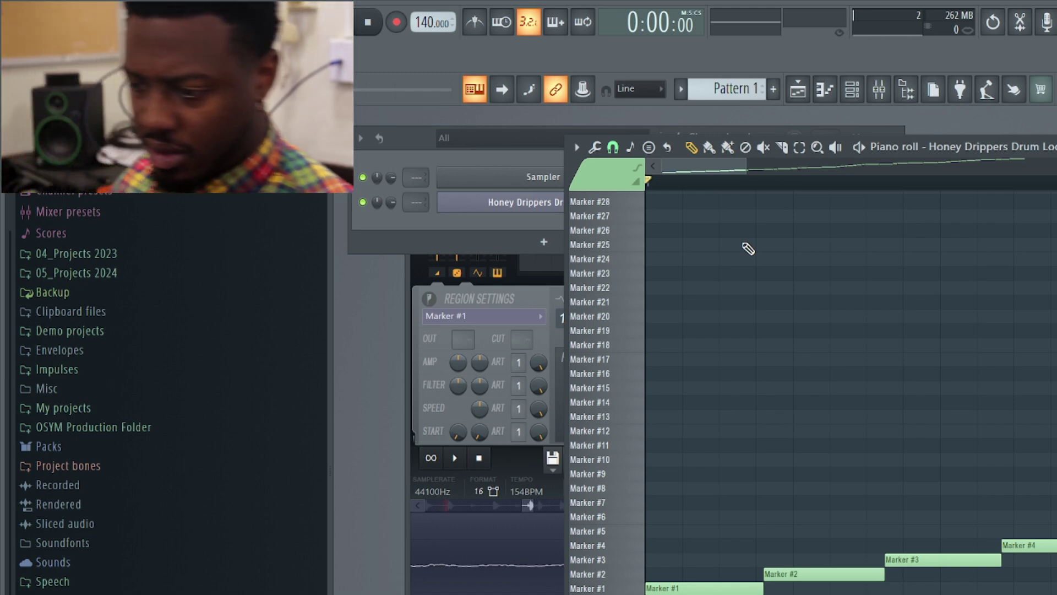
- Audition the slices on the piano roll's keys, starting at Marker #1 and running upward through the higher markers
{"action": "double_click", "coordinate": [681, 588]}
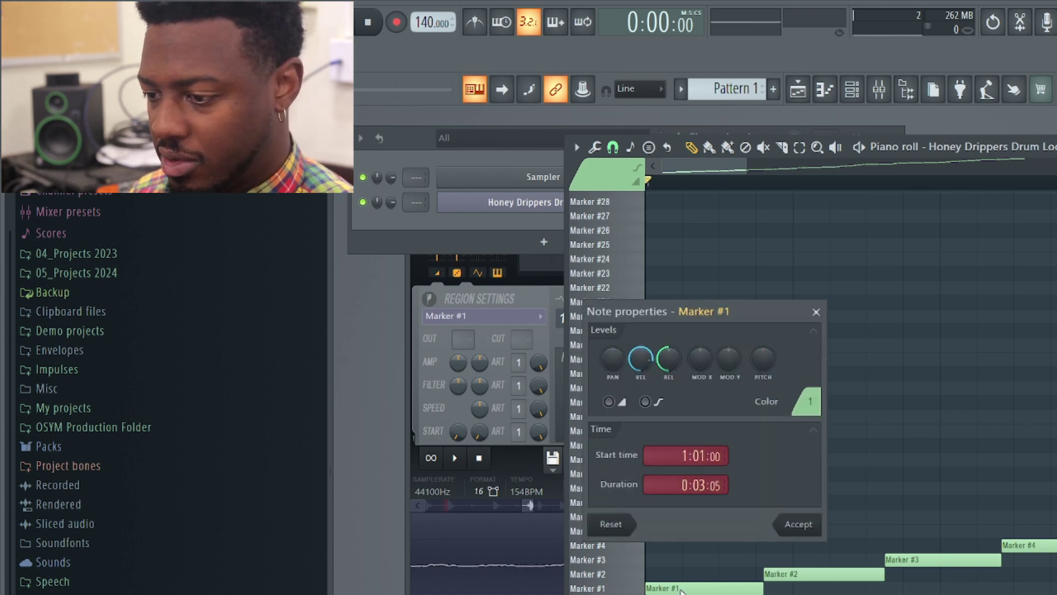
{"action": "left_click", "coordinate": [814, 310]}
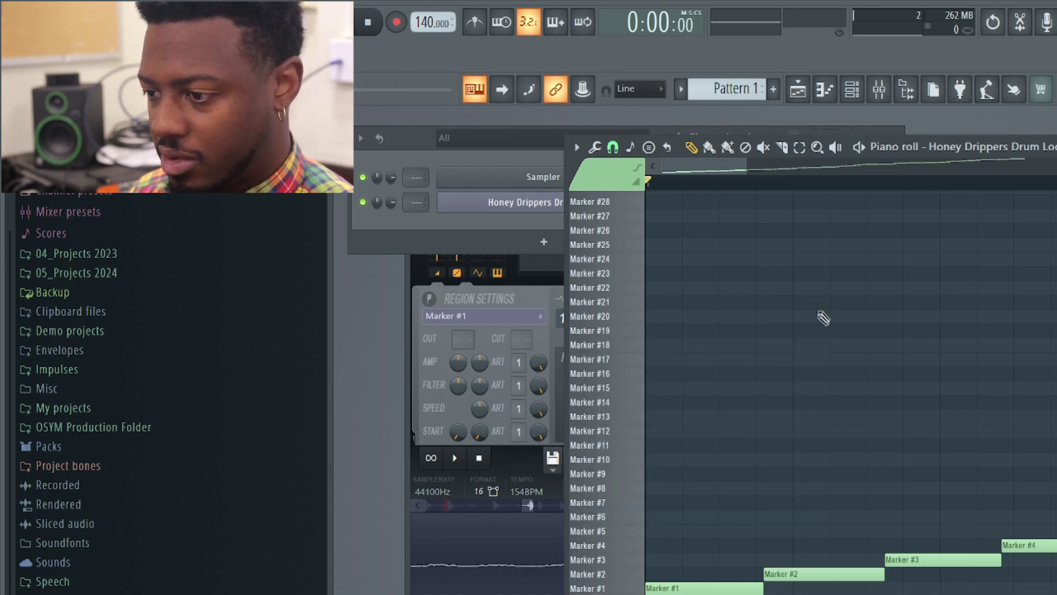
{"action": "left_click", "coordinate": [609, 588]}
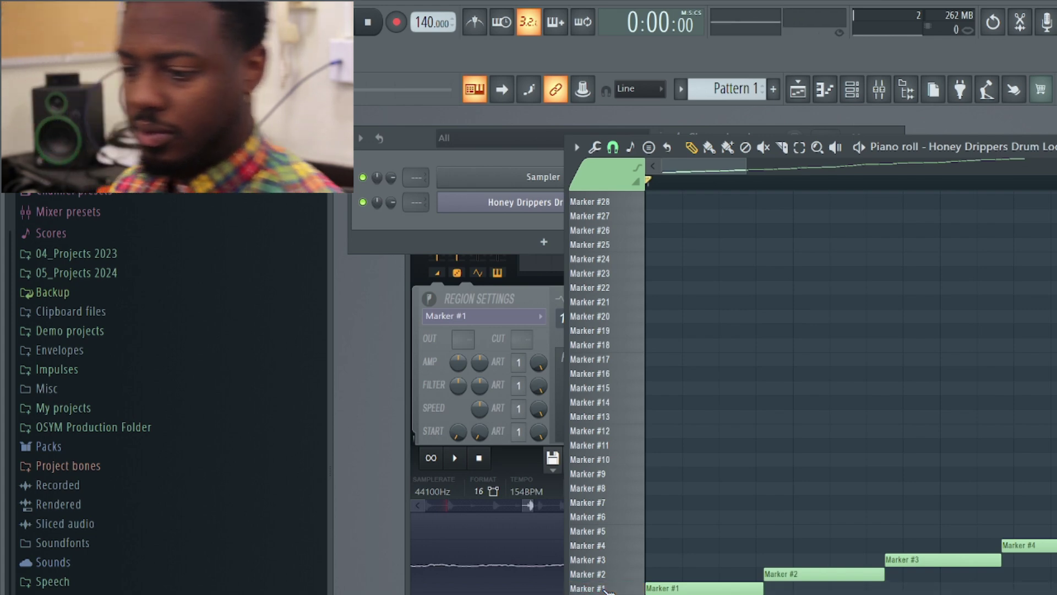
{"action": "mouse_move", "coordinate": [608, 574]}
{"action": "left_mouse_down"}
{"action": "mouse_move", "coordinate": [623, 534]}
{"action": "mouse_move", "coordinate": [628, 245]}
{"action": "mouse_move", "coordinate": [630, 281]}
{"action": "left_mouse_up"}
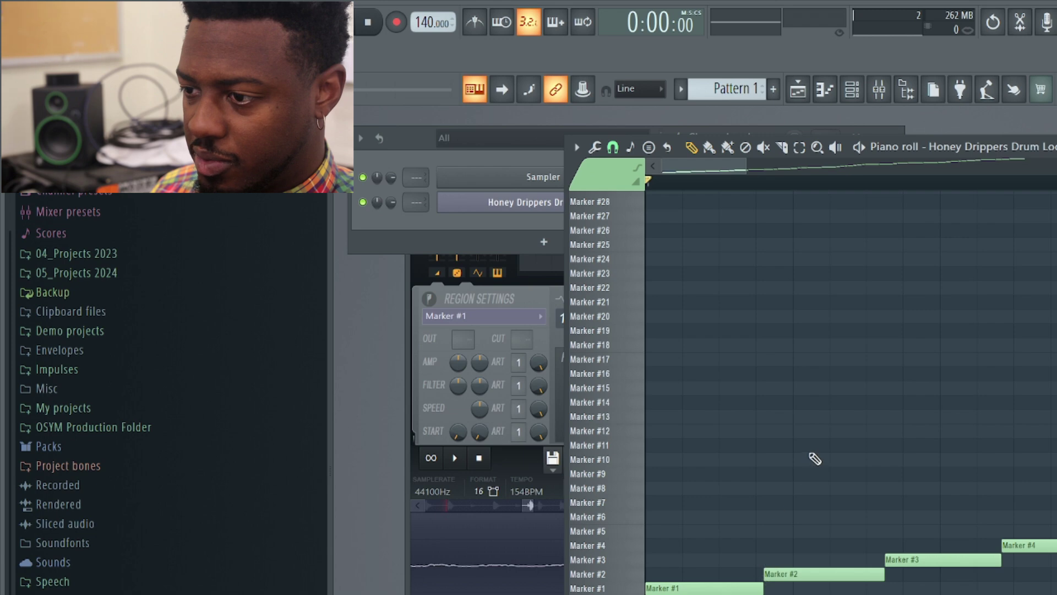
- Delete all the slice notes from the drum loop's piano roll
{"action": "scroll", "coordinate": [814, 460], "scroll_direction": "down", "scroll_amount": 5}
{"action": "scroll", "coordinate": [793, 396], "scroll_direction": "up", "scroll_amount": 3}
{"action": "left_click_drag", "start_coordinate": [744, 166], "coordinate": [958, 165]}
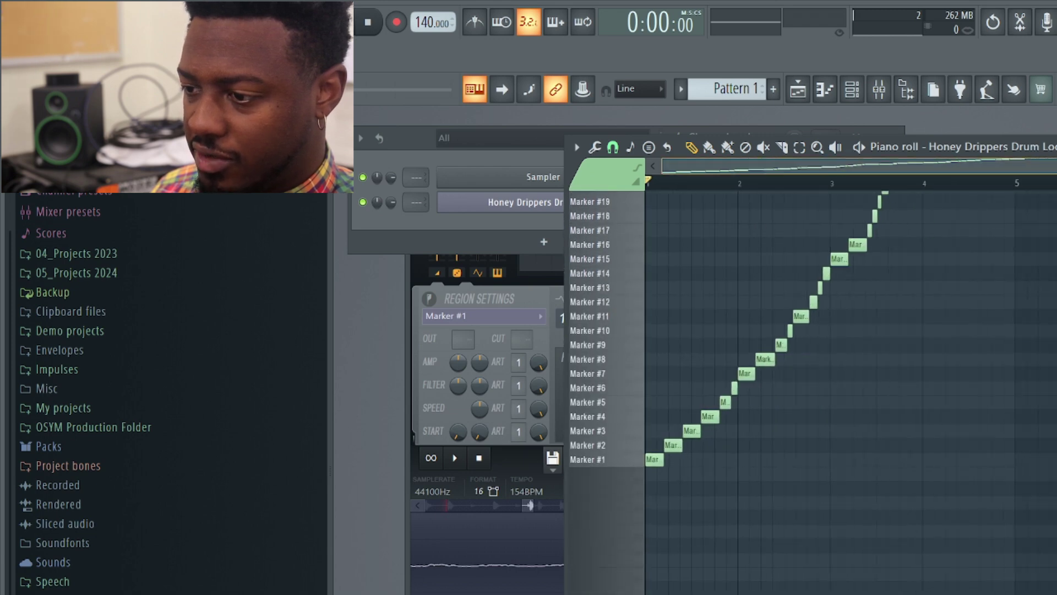
{"action": "scroll", "coordinate": [961, 338], "scroll_direction": "up", "scroll_amount": 4}
{"action": "scroll", "coordinate": [961, 338], "scroll_direction": "down", "scroll_amount": 1}
{"action": "scroll", "coordinate": [960, 338], "scroll_direction": "up", "scroll_amount": 1}
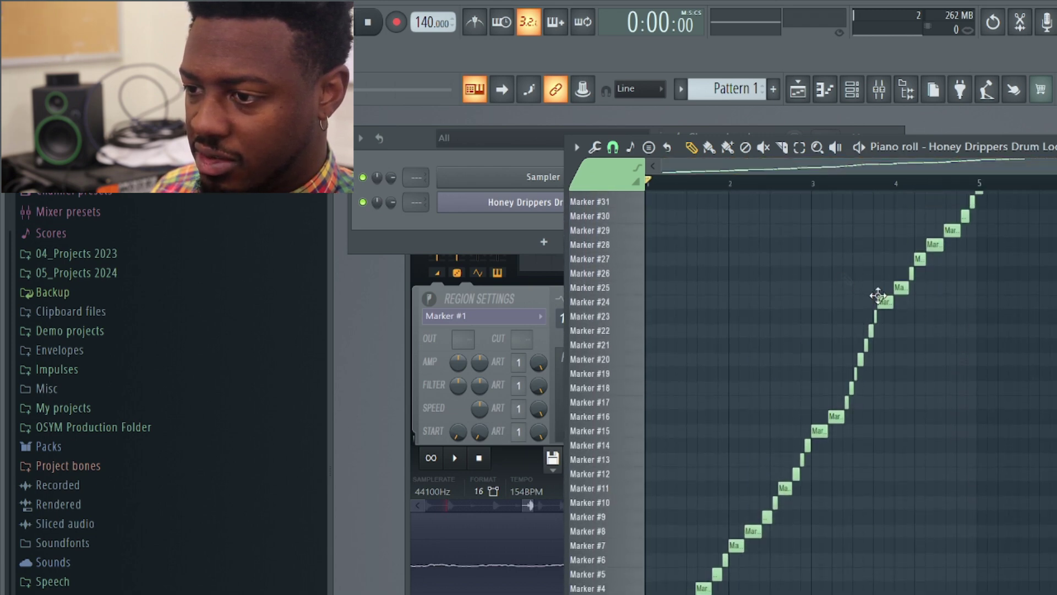
{"action": "left_click", "coordinate": [577, 147]}
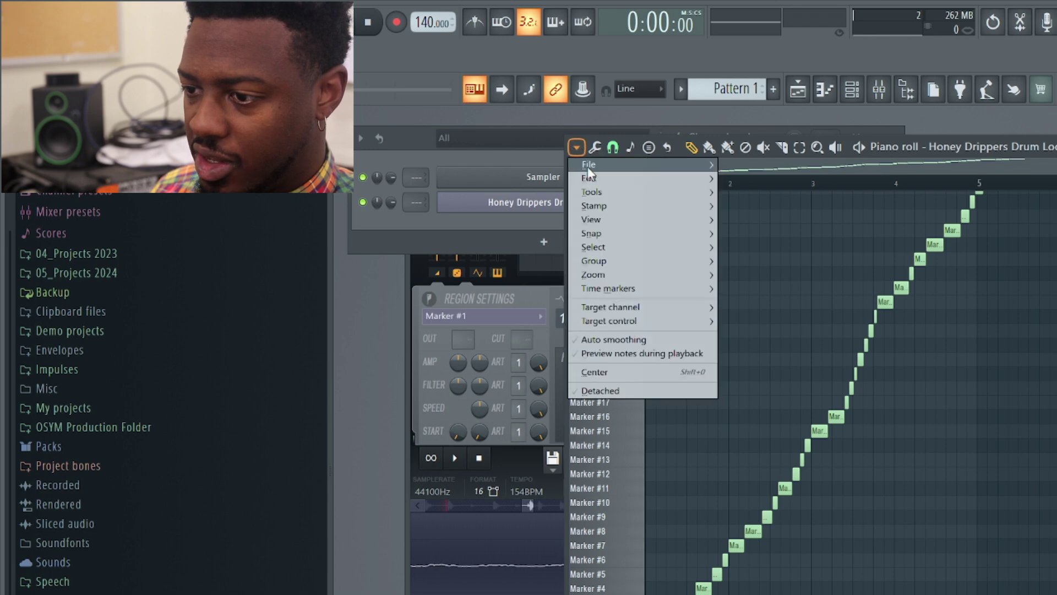
{"action": "mouse_move", "coordinate": [596, 177]}
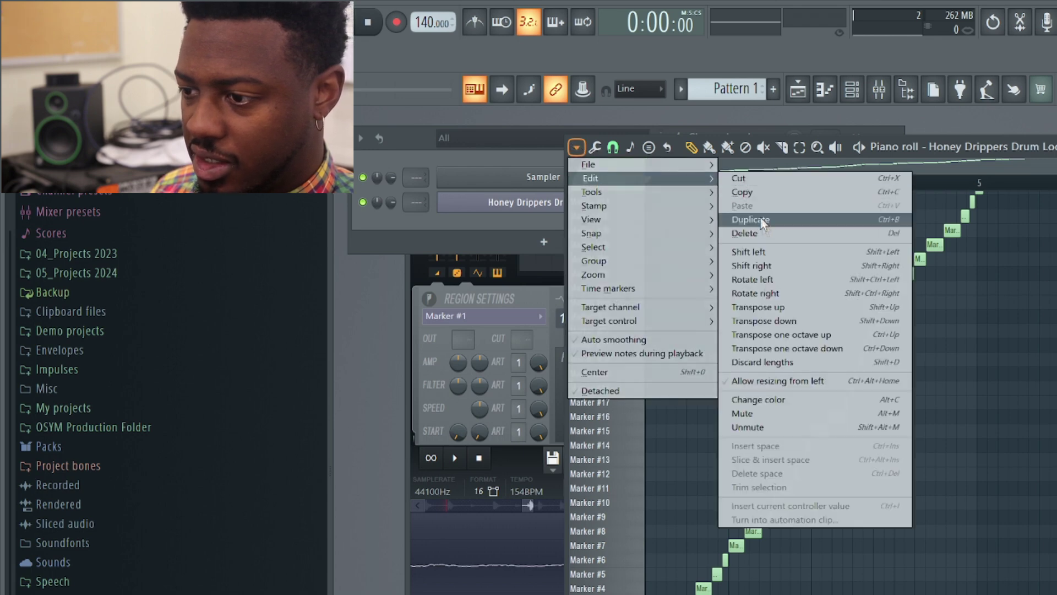
{"action": "left_click", "coordinate": [768, 232]}
{"action": "scroll", "coordinate": [668, 406], "scroll_direction": "up", "scroll_amount": 2}
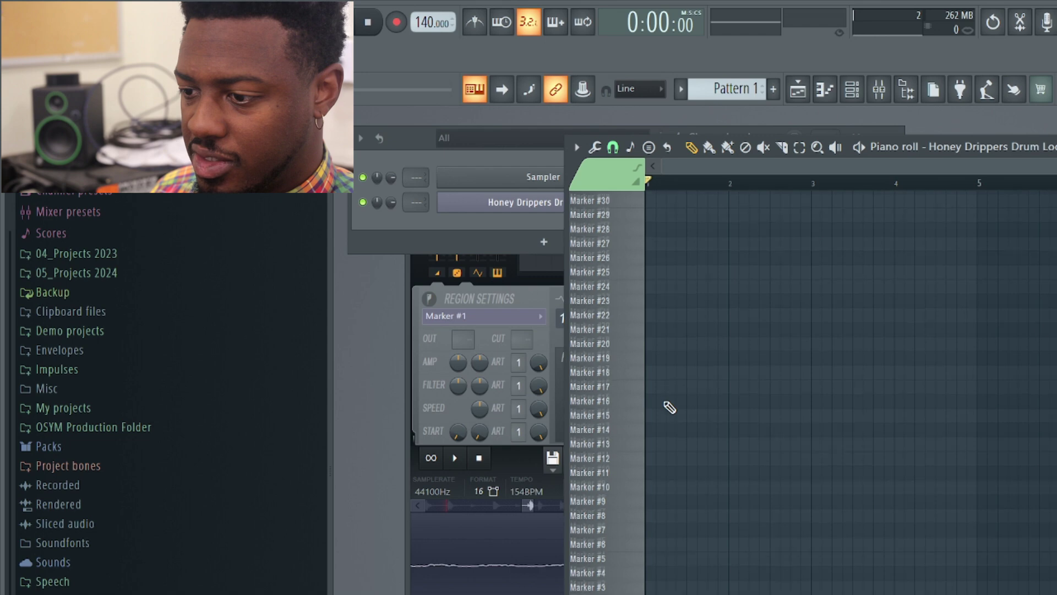
- Audition a few of the middle and lower slices on the piano roll's keys
{"action": "left_click", "coordinate": [626, 392]}
{"action": "left_click", "coordinate": [626, 392]}
{"action": "left_click", "coordinate": [622, 502]}
{"action": "left_click", "coordinate": [628, 504]}
{"action": "left_click", "coordinate": [626, 505]}
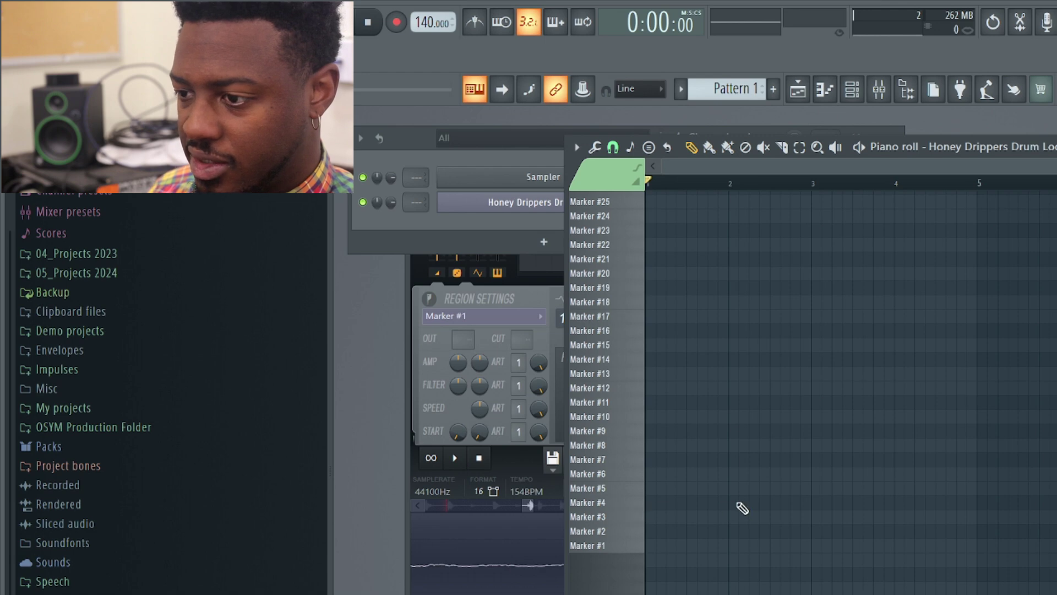
- With the snap set to Beat, place a Marker #1 note at bar 1, Marker #4 at bar 2 and Marker #1 at bar 3
{"action": "left_click", "coordinate": [612, 147]}
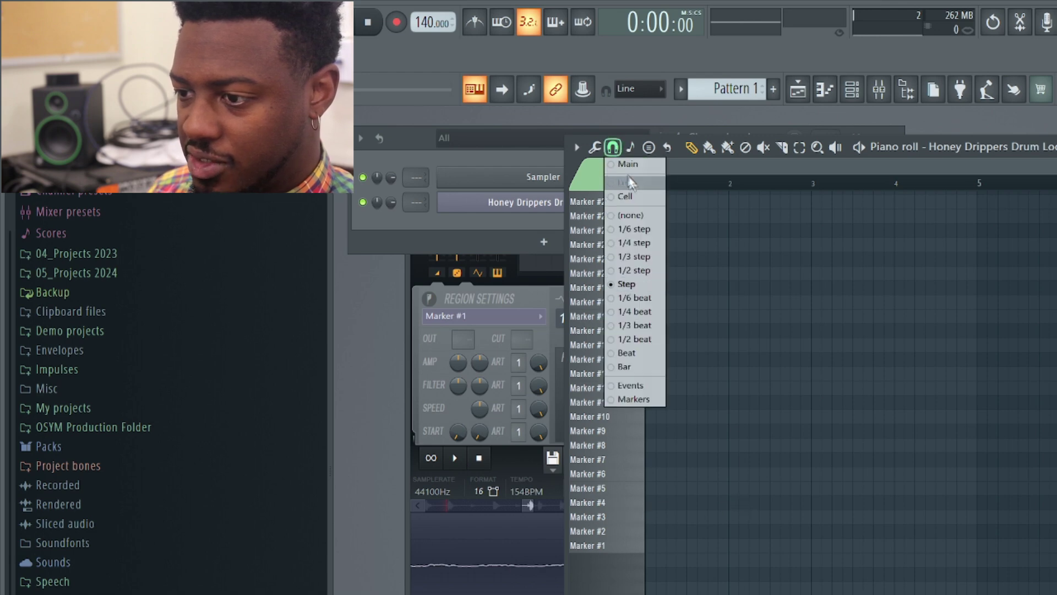
{"action": "left_click", "coordinate": [646, 353]}
{"action": "scroll", "coordinate": [851, 385], "scroll_direction": "up", "scroll_amount": 3}
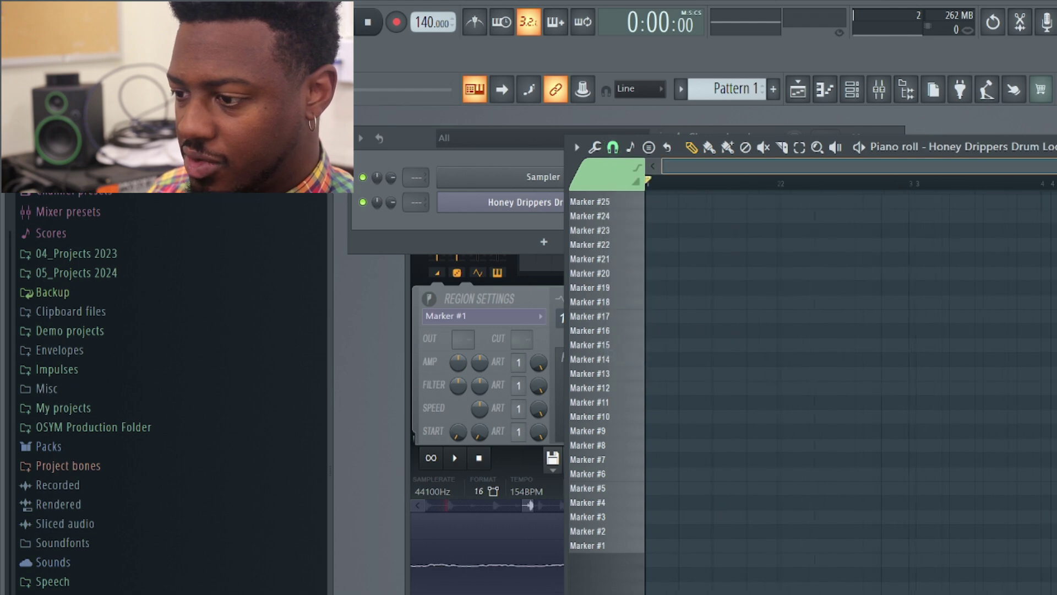
{"action": "left_click", "coordinate": [660, 545]}
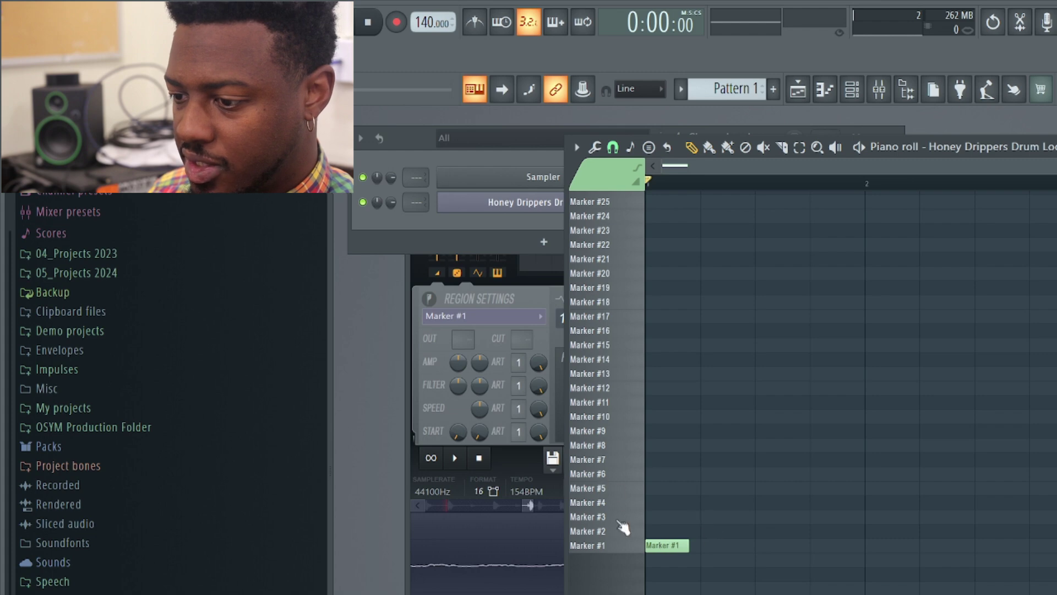
{"action": "left_click", "coordinate": [619, 503]}
{"action": "left_click", "coordinate": [869, 503]}
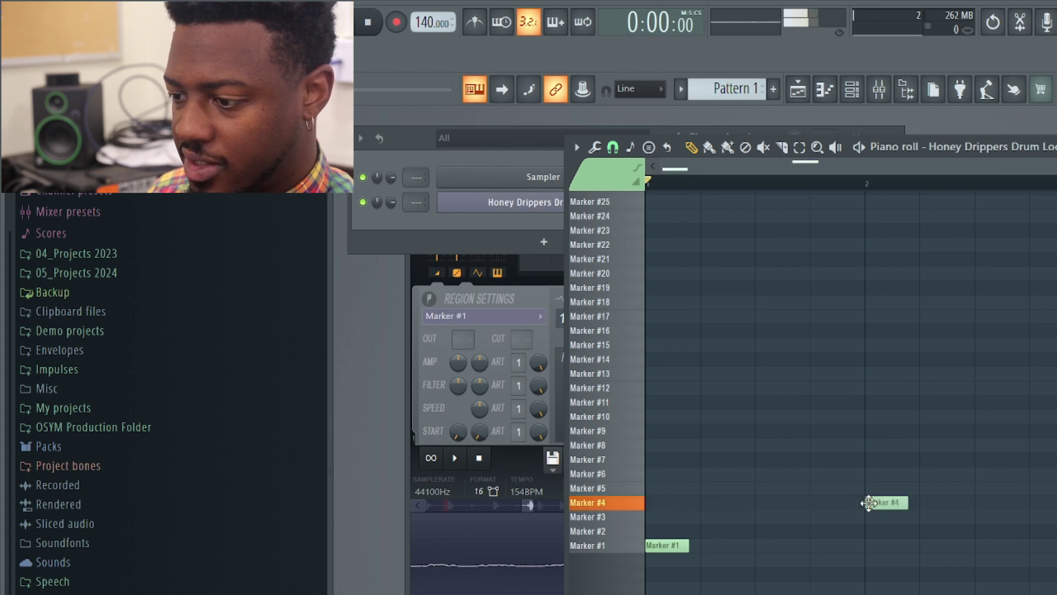
{"action": "left_click_drag", "start_coordinate": [1000, 161], "coordinate": [1056, 161]}
{"action": "left_click", "coordinate": [853, 546]}
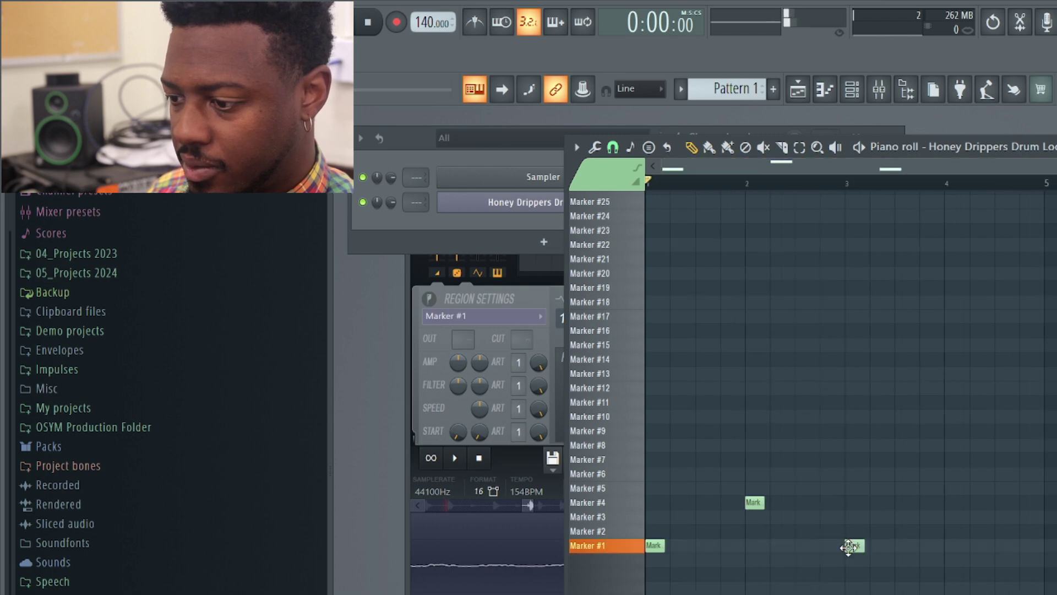
- Audition the slices around them, and place a Marker #10 note at bar 4 and a Marker #14 note midway through bar 4
{"action": "left_click", "coordinate": [605, 432]}
{"action": "left_click", "coordinate": [612, 417]}
{"action": "left_click", "coordinate": [616, 417]}
{"action": "left_click", "coordinate": [619, 419]}
{"action": "left_click", "coordinate": [951, 417]}
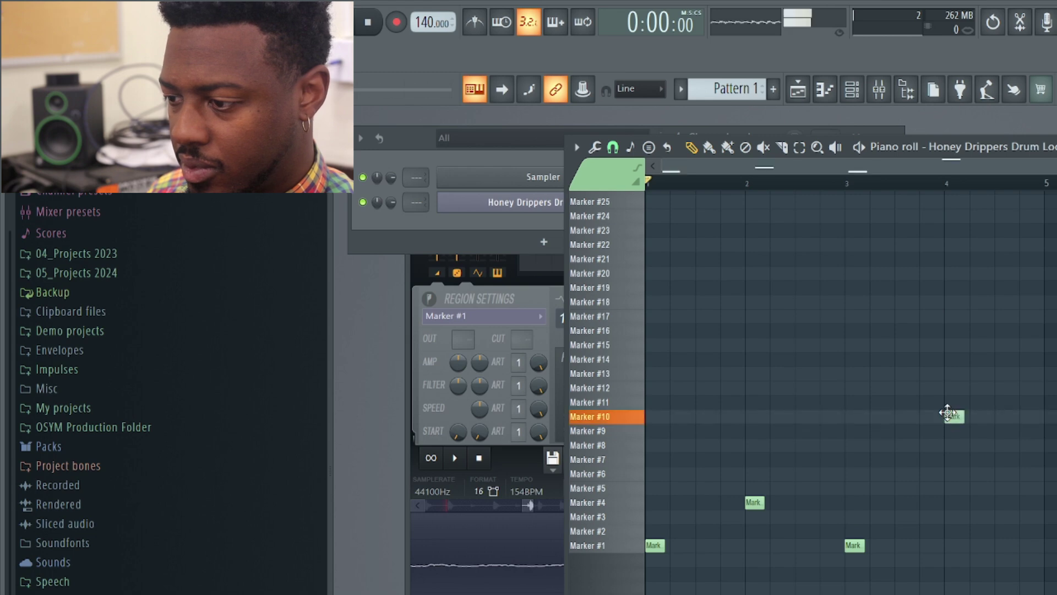
{"action": "left_click", "coordinate": [616, 376]}
{"action": "left_click", "coordinate": [617, 362]}
{"action": "left_click", "coordinate": [619, 361]}
{"action": "left_click", "coordinate": [619, 361]}
{"action": "left_click", "coordinate": [995, 361]}
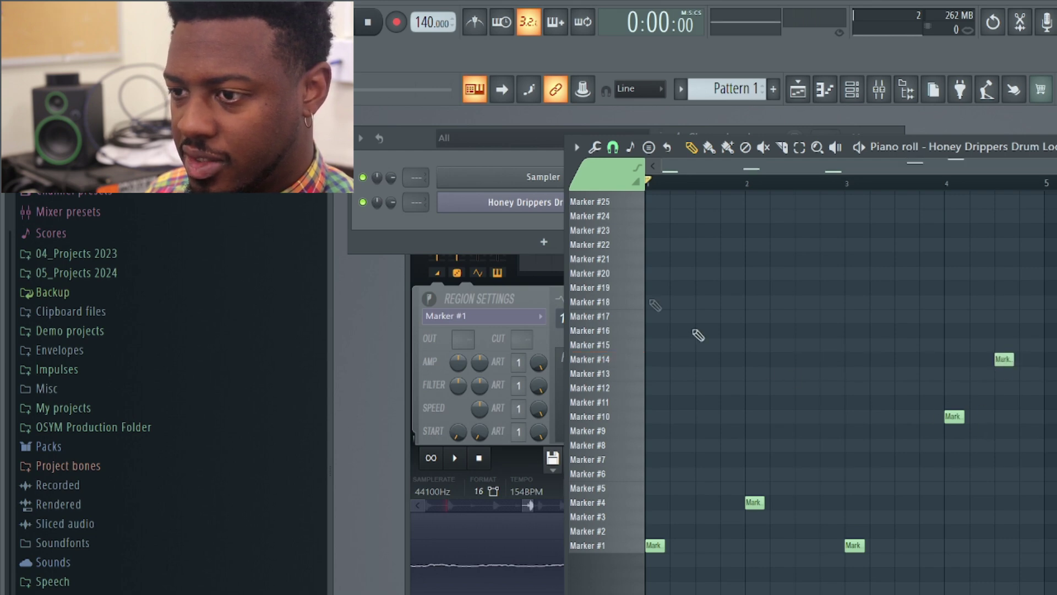
- Play the pattern briefly and set the project tempo to 92 BPM
{"action": "key", "text": "space"}
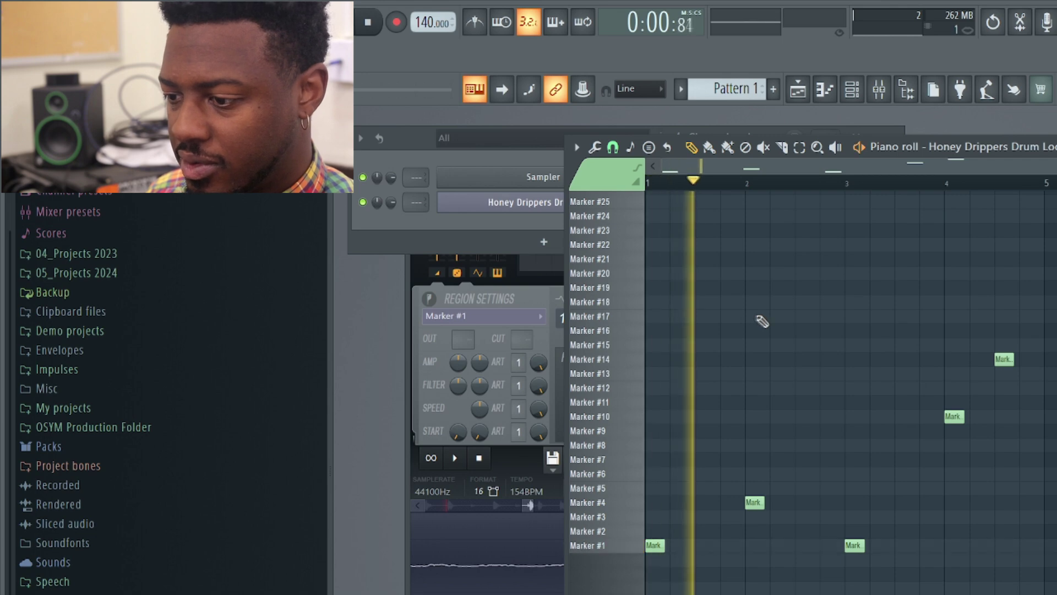
{"action": "key", "text": "space"}
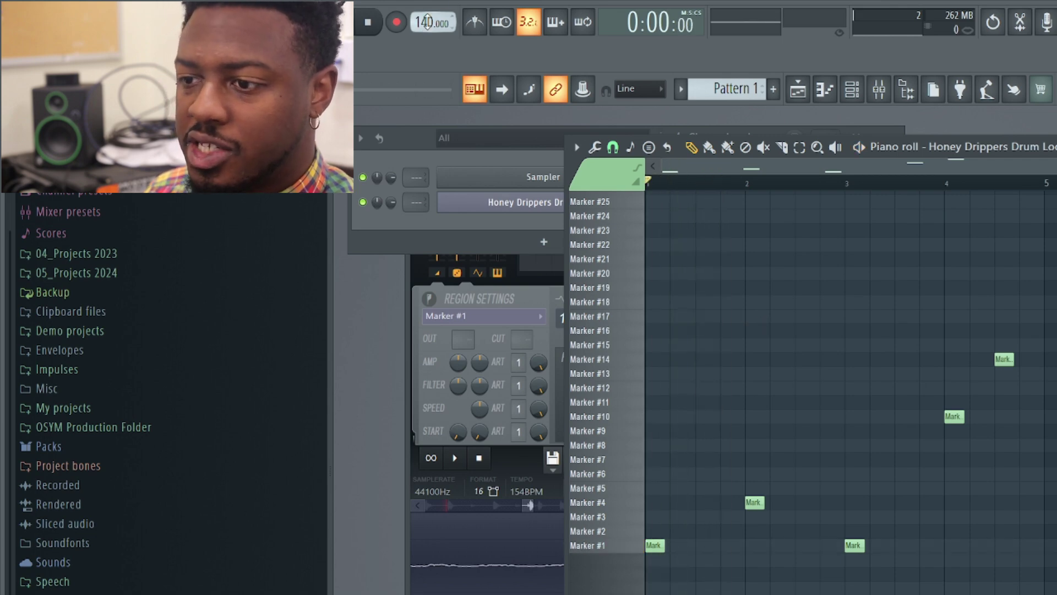
{"action": "left_click_drag", "start_coordinate": [428, 22], "coordinate": [428, 26]}
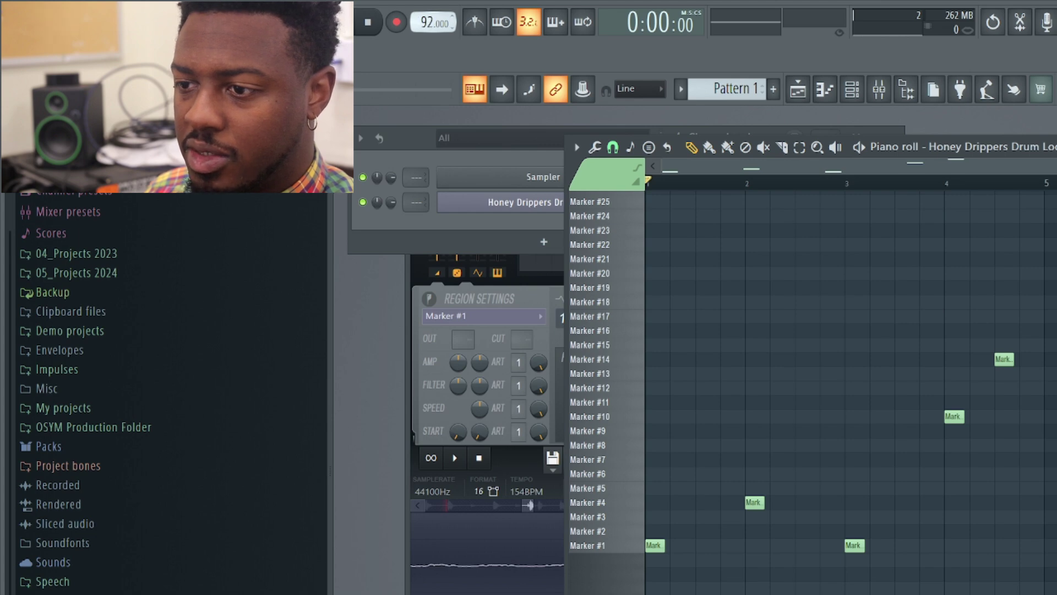
- Move Marker #4 and the second Marker #1 to beats 3 and 4 of bar 1, Marker #10 and #14 to beats 1 and 3 of bar 2, and play
{"action": "left_click_drag", "start_coordinate": [753, 502], "coordinate": [704, 505]}
{"action": "mouse_move", "coordinate": [852, 550]}
{"action": "left_mouse_down"}
{"action": "mouse_move", "coordinate": [716, 552]}
{"action": "mouse_move", "coordinate": [728, 551]}
{"action": "left_mouse_up"}
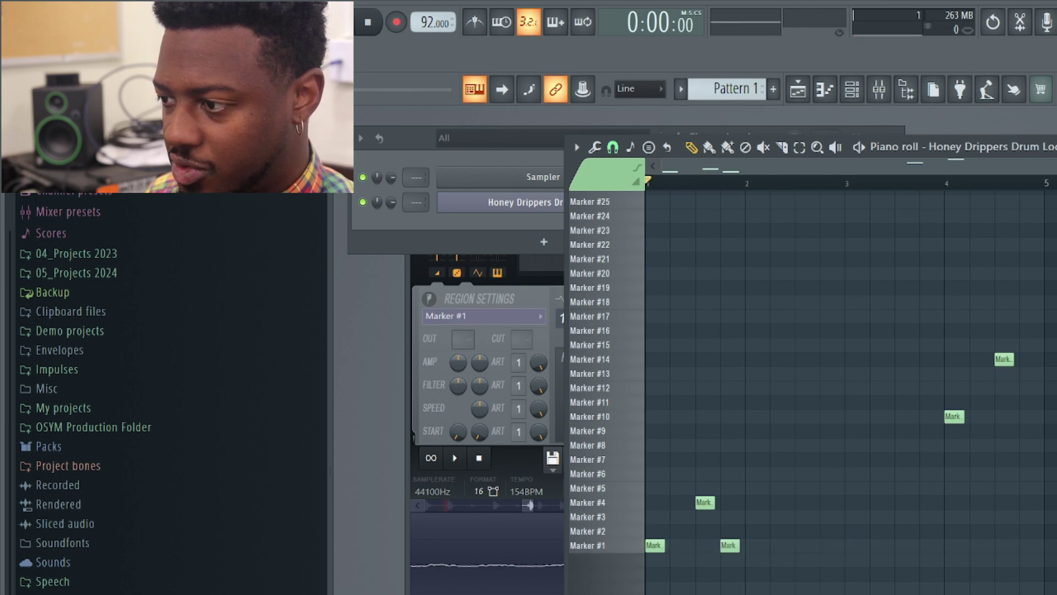
{"action": "left_click_drag", "start_coordinate": [1056, 166], "coordinate": [1044, 166]}
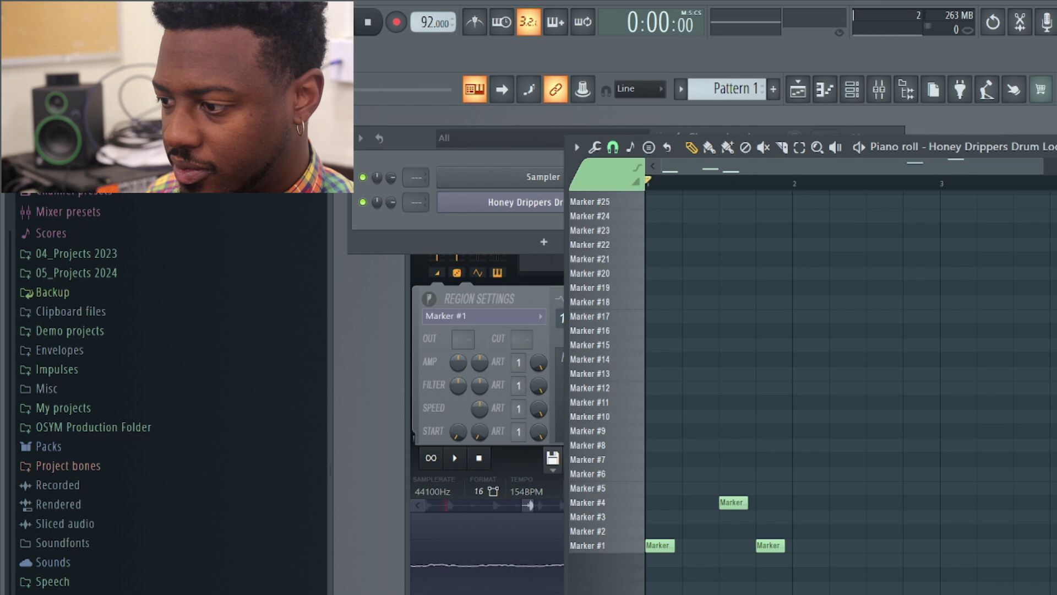
{"action": "left_click_drag", "start_coordinate": [1008, 417], "coordinate": [800, 417]}
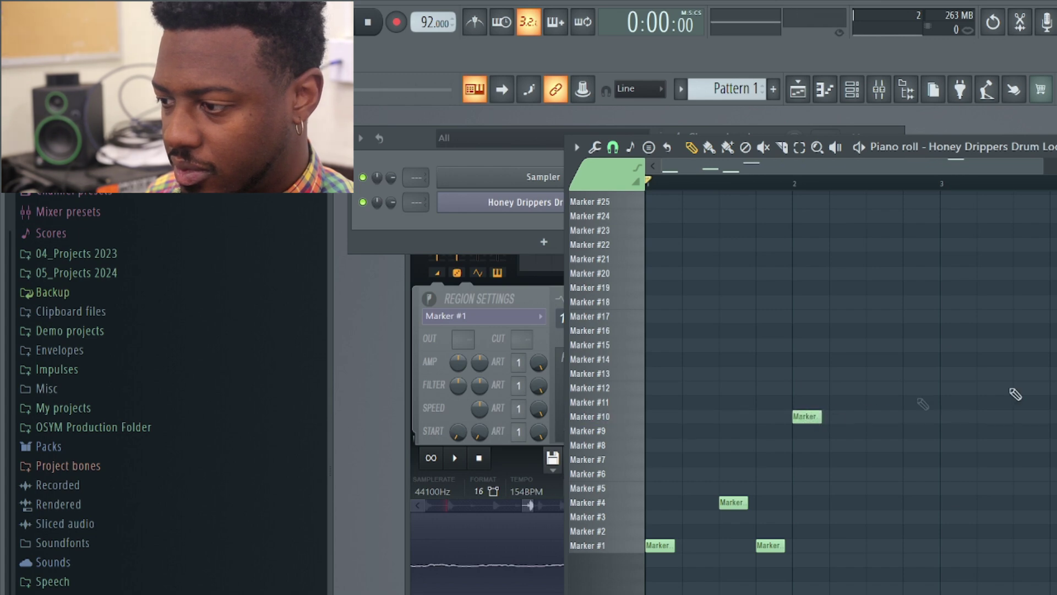
{"action": "left_click_drag", "start_coordinate": [1045, 359], "coordinate": [881, 359]}
{"action": "key", "text": "space"}
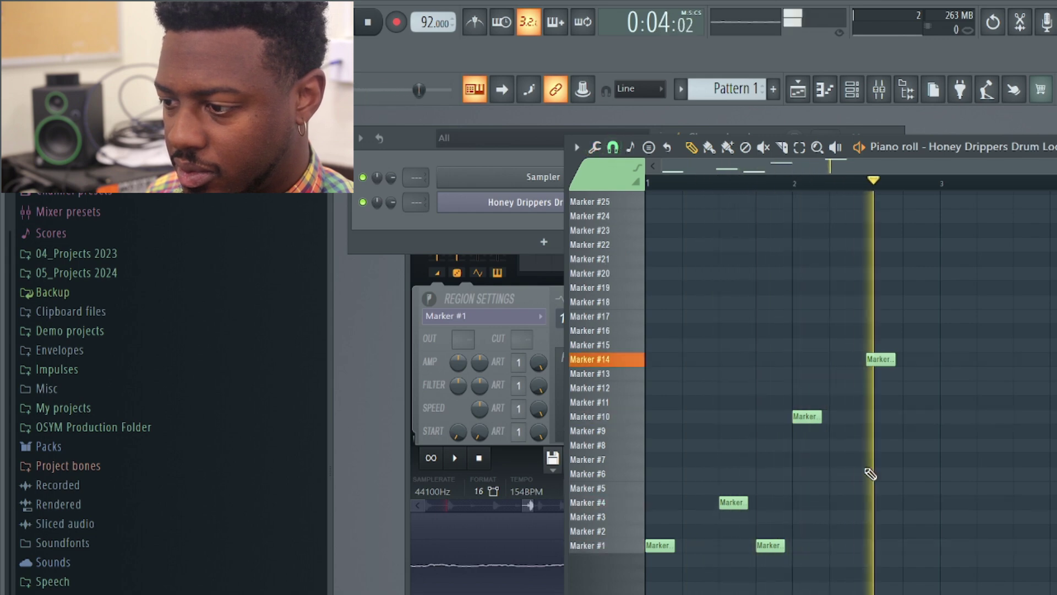
{"action": "left_click", "coordinate": [614, 147]}
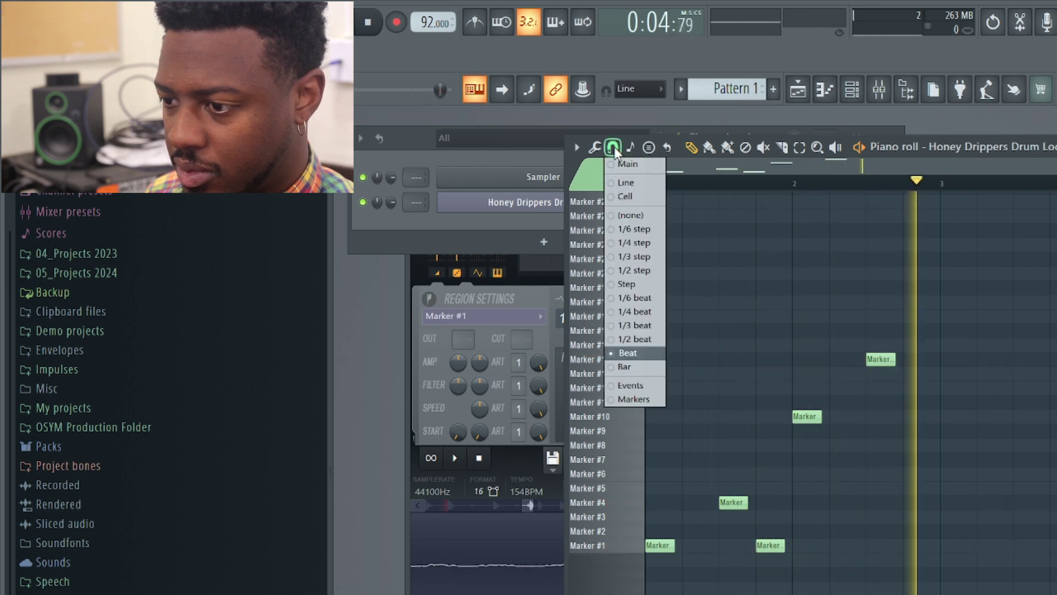
{"action": "left_click", "coordinate": [613, 146]}
{"action": "key", "text": "space"}
- Set the snap to Step and move the Marker #4 note to beat 2 and the second Marker #1 note to beat 3 of bar 1
{"action": "left_click", "coordinate": [614, 147]}
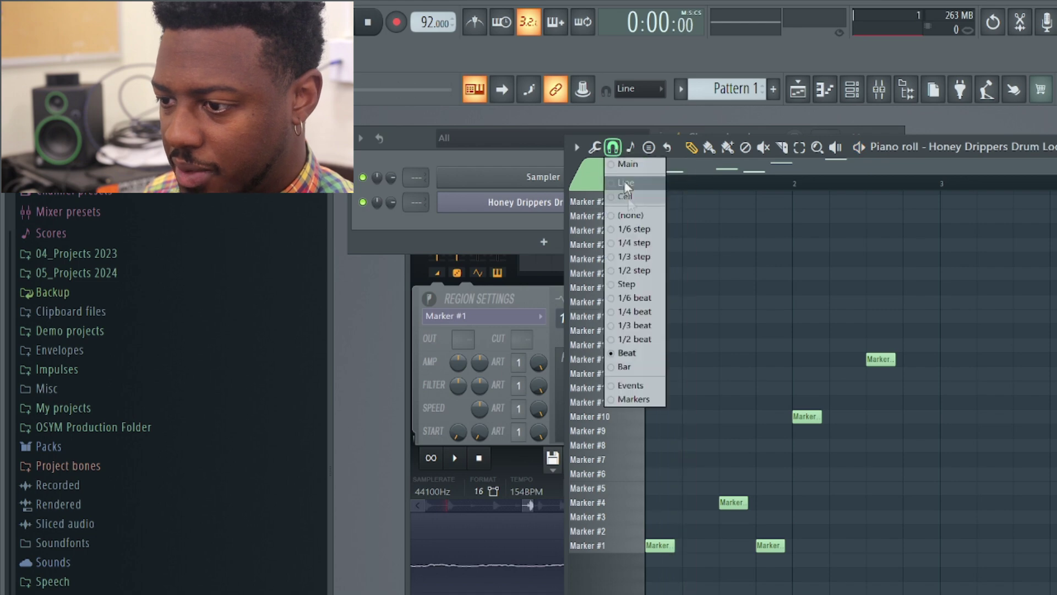
{"action": "left_click", "coordinate": [642, 285]}
{"action": "left_click_drag", "start_coordinate": [1056, 166], "coordinate": [888, 216]}
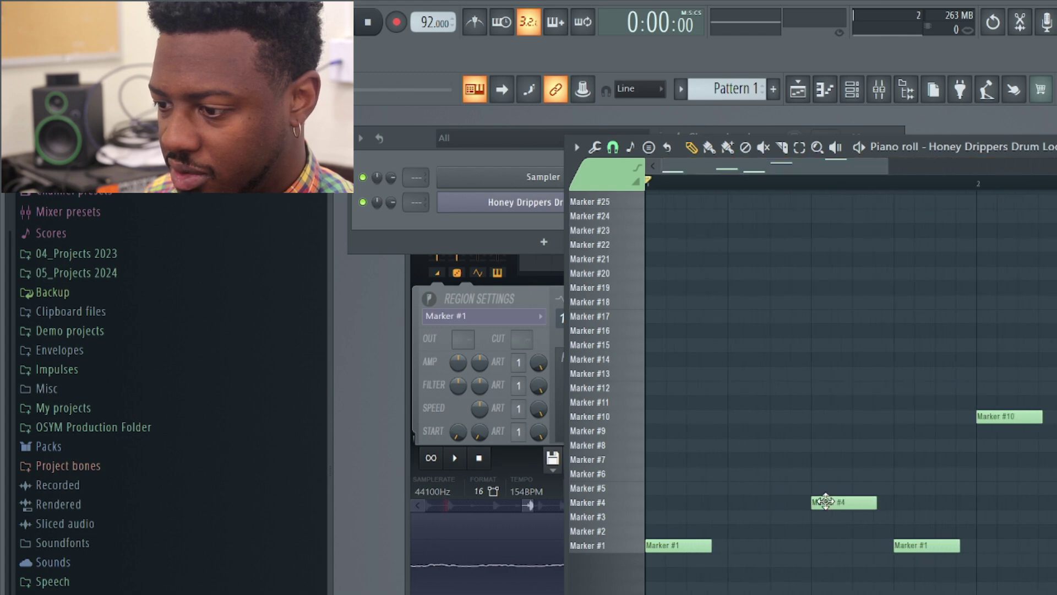
{"action": "left_click_drag", "start_coordinate": [827, 502], "coordinate": [749, 497]}
{"action": "left_click_drag", "start_coordinate": [936, 545], "coordinate": [854, 545]}
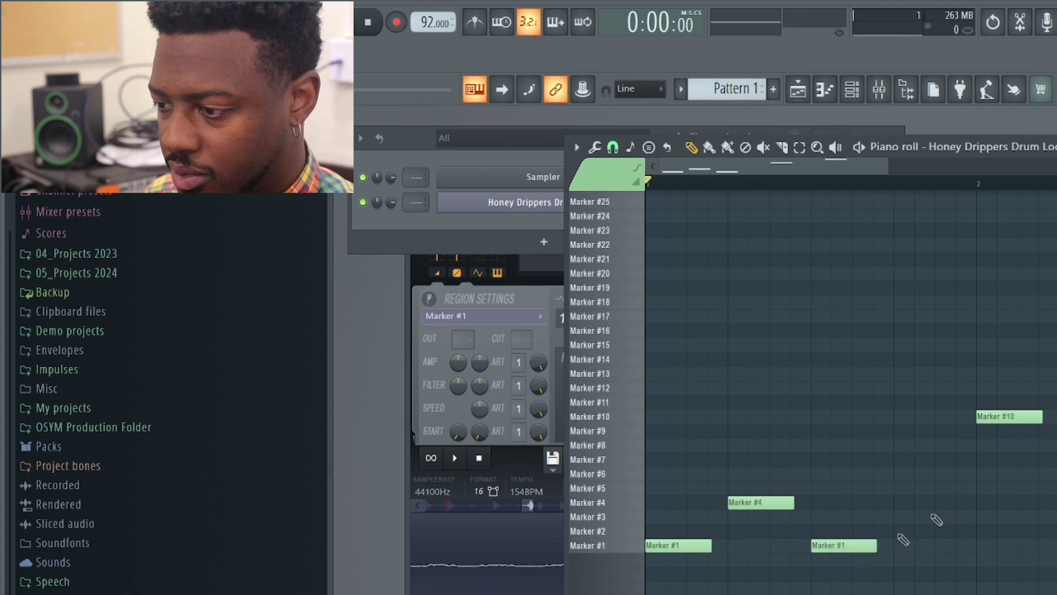
- Move the Marker #10 note to beat 4 and Marker #14 half a beat after it, shorten both, and play the pattern
{"action": "left_click_drag", "start_coordinate": [1007, 418], "coordinate": [923, 418]}
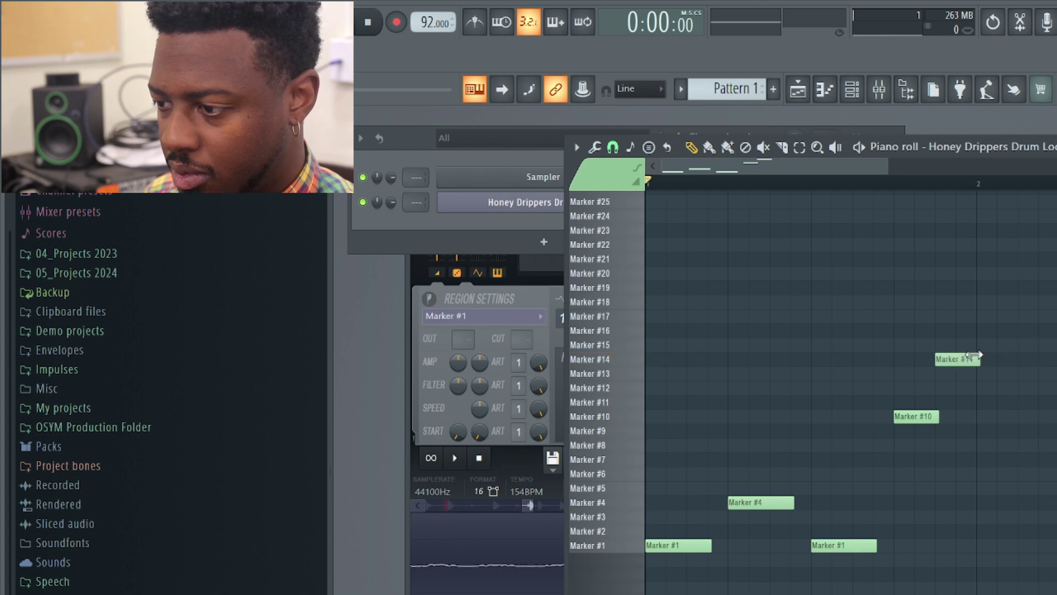
{"action": "left_click_drag", "start_coordinate": [974, 355], "coordinate": [961, 357]}
{"action": "key", "text": "space"}
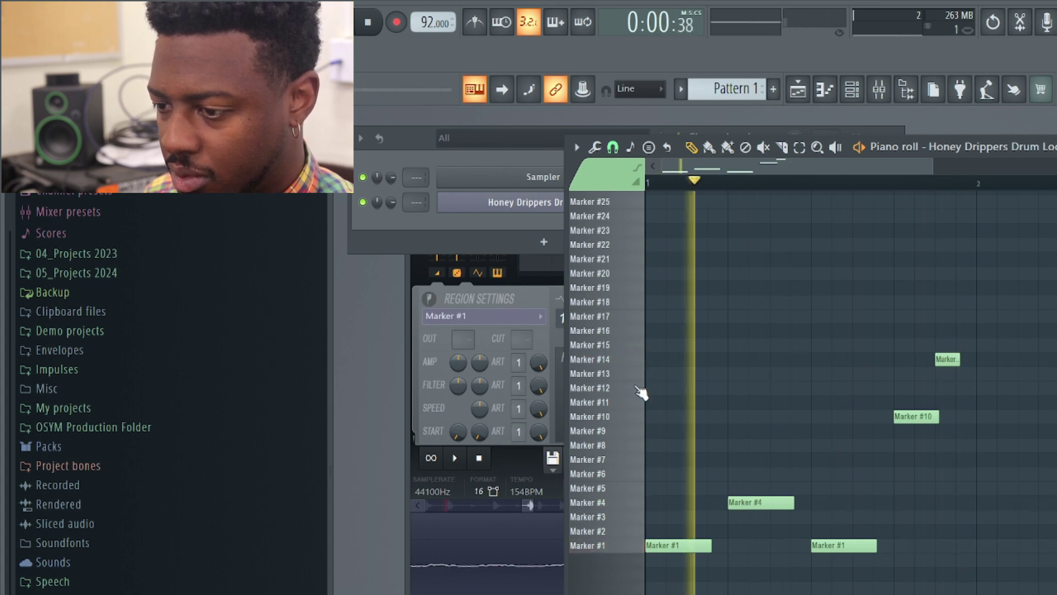
{"action": "key", "text": "space"}
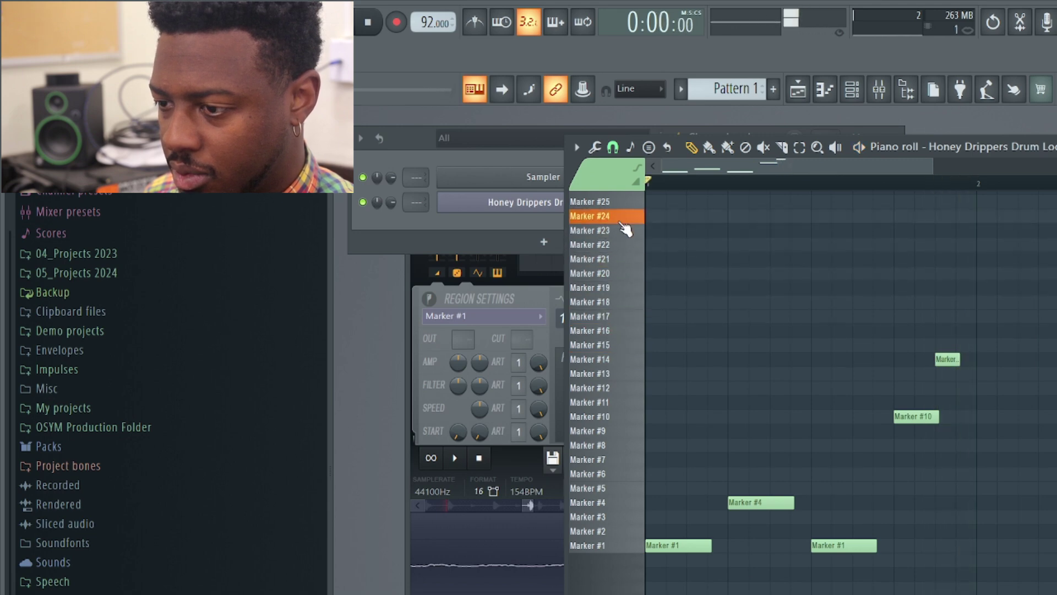
- Place a very short Marker #29 note at the start of bar 1 and repeat it on each of the first twelve steps
{"action": "scroll", "coordinate": [641, 195], "scroll_direction": "up", "scroll_amount": 1}
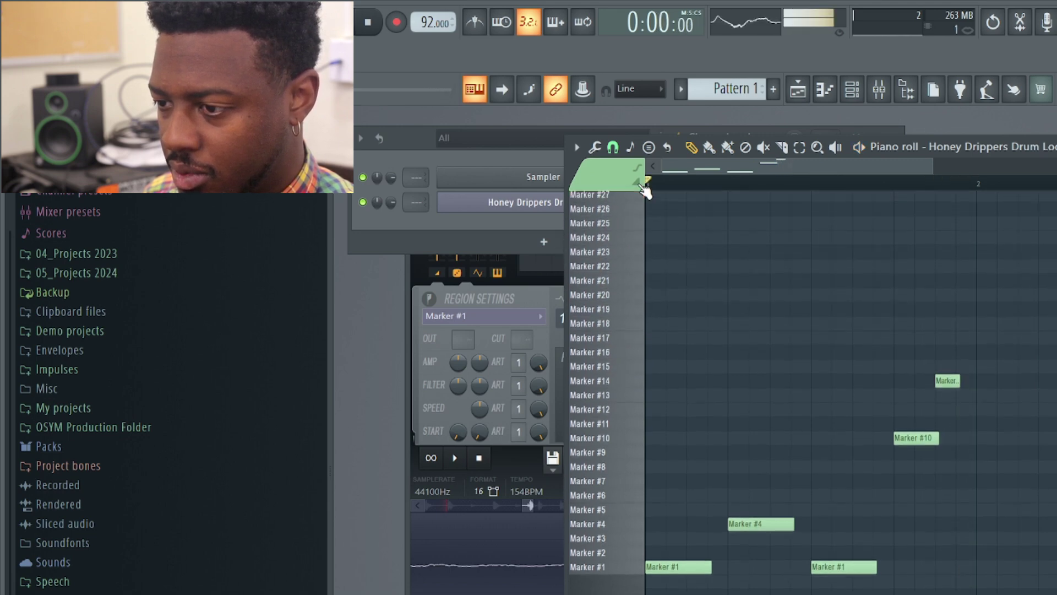
{"action": "scroll", "coordinate": [644, 190], "scroll_direction": "up", "scroll_amount": 2}
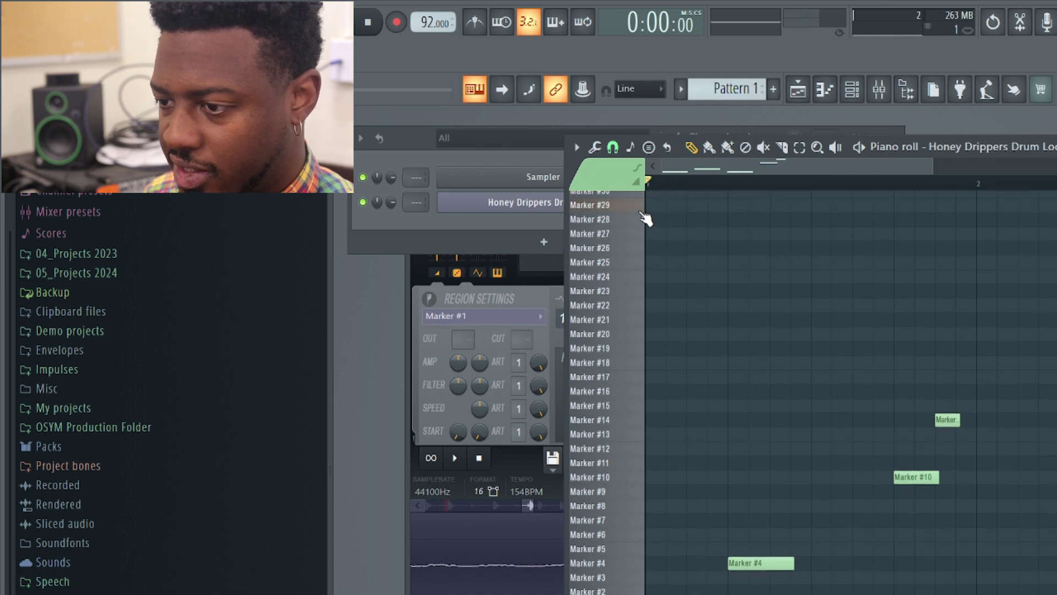
{"action": "left_click", "coordinate": [651, 205]}
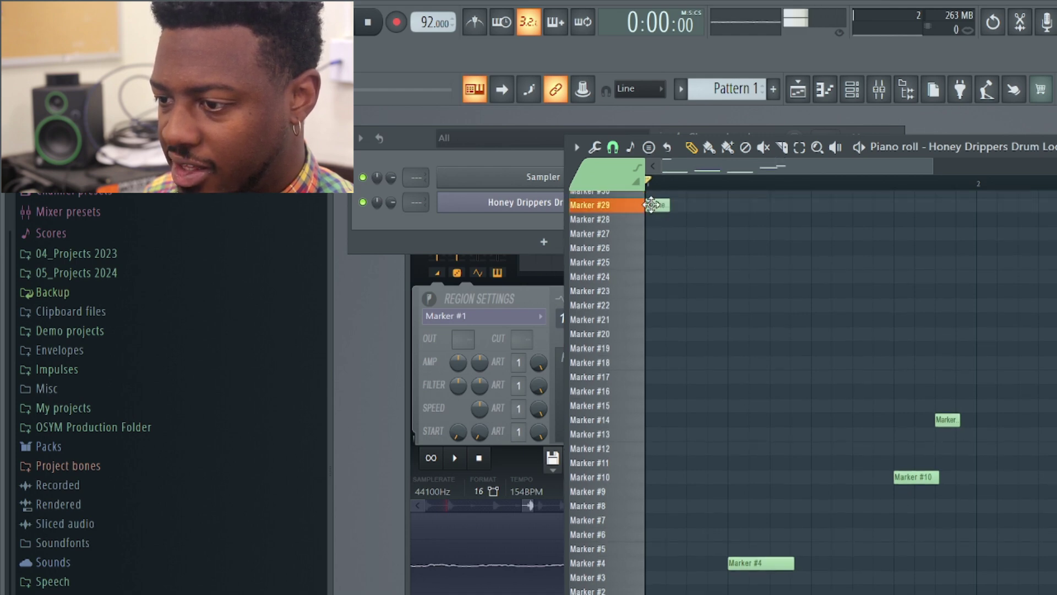
{"action": "mouse_move", "coordinate": [668, 205]}
{"action": "left_mouse_down"}
{"action": "mouse_move", "coordinate": [908, 206]}
{"action": "mouse_move", "coordinate": [628, 235]}
{"action": "left_mouse_up"}
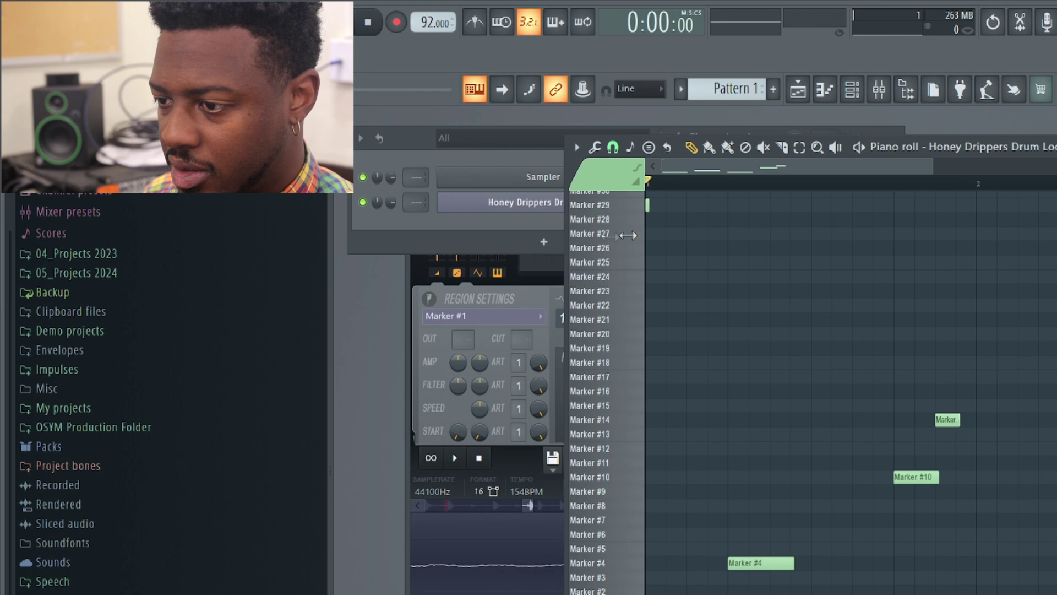
{"action": "left_click", "coordinate": [668, 204]}
{"action": "left_click", "coordinate": [688, 205]}
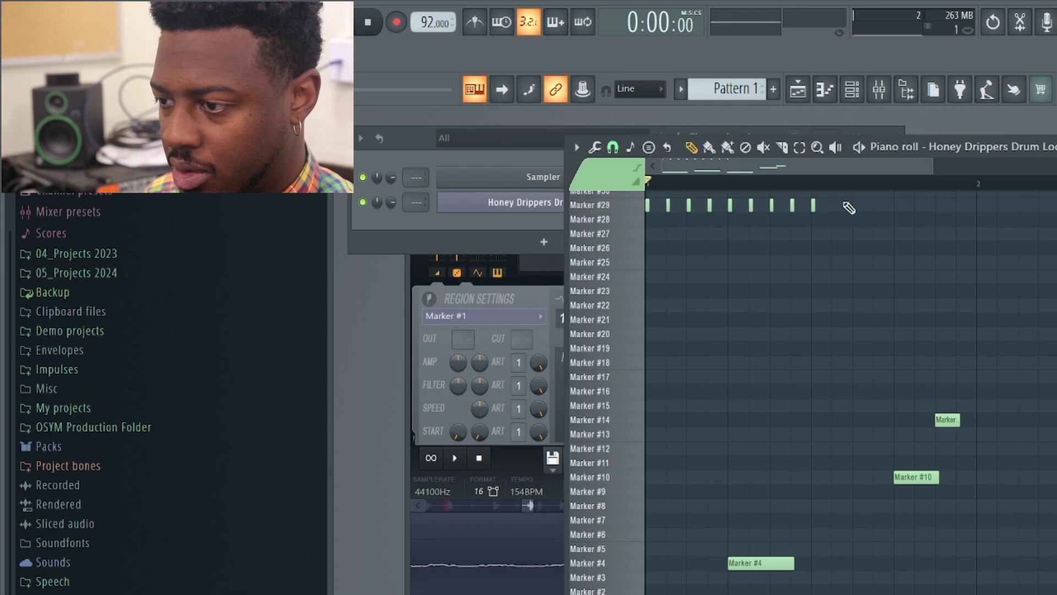
{"action": "left_click", "coordinate": [853, 205]}
- Play the pattern and delete the Marker #29 notes on steps 2, 6, 7 and 8 of bar 1
{"action": "key", "text": "space"}
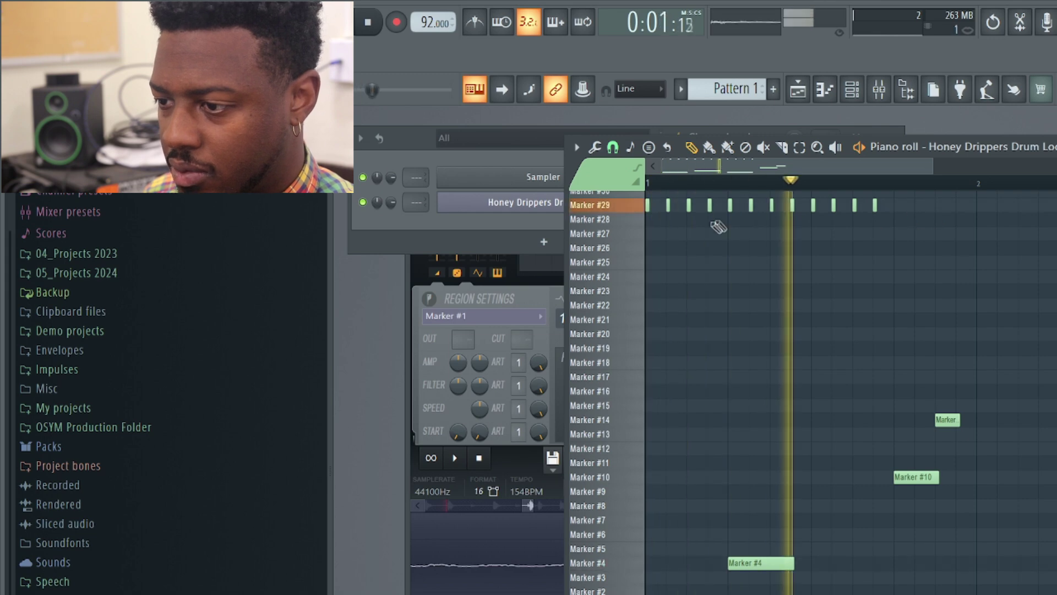
{"action": "right_click", "coordinate": [668, 205]}
{"action": "right_click", "coordinate": [751, 206]}
{"action": "right_click", "coordinate": [772, 207]}
{"action": "right_click", "coordinate": [792, 209]}
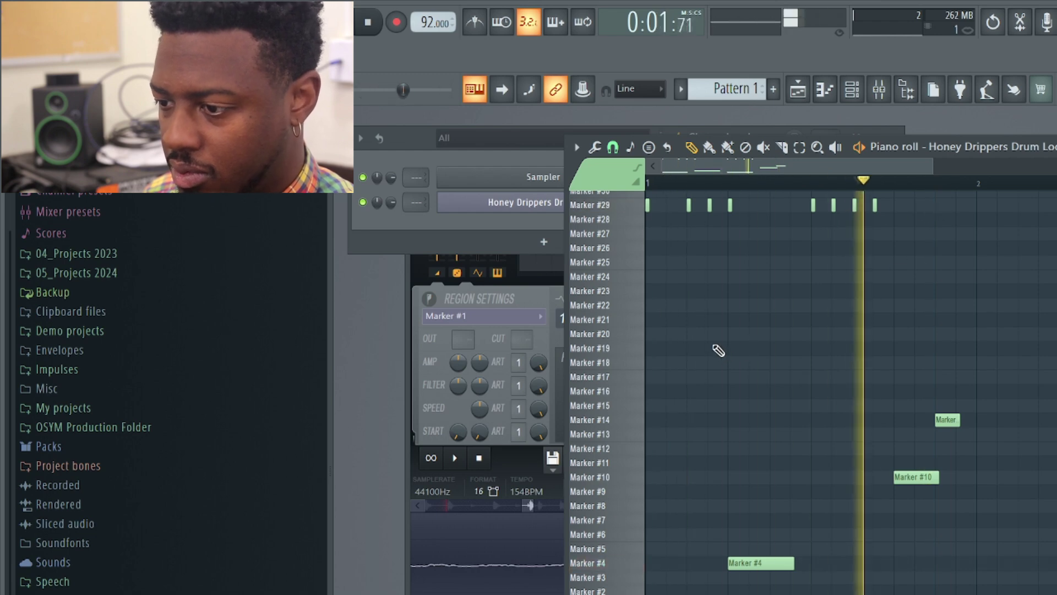
{"action": "key", "text": "space"}
- Add a very short Marker #16 note on step 7 and a Marker #8 note on step 15 of bar 1, and play the pattern
{"action": "mouse_move", "coordinate": [674, 378]}
{"action": "left_mouse_down"}
{"action": "mouse_move", "coordinate": [666, 413]}
{"action": "mouse_move", "coordinate": [713, 417]}
{"action": "mouse_move", "coordinate": [769, 401]}
{"action": "mouse_move", "coordinate": [737, 383]}
{"action": "left_mouse_up"}
{"action": "left_click", "coordinate": [729, 388]}
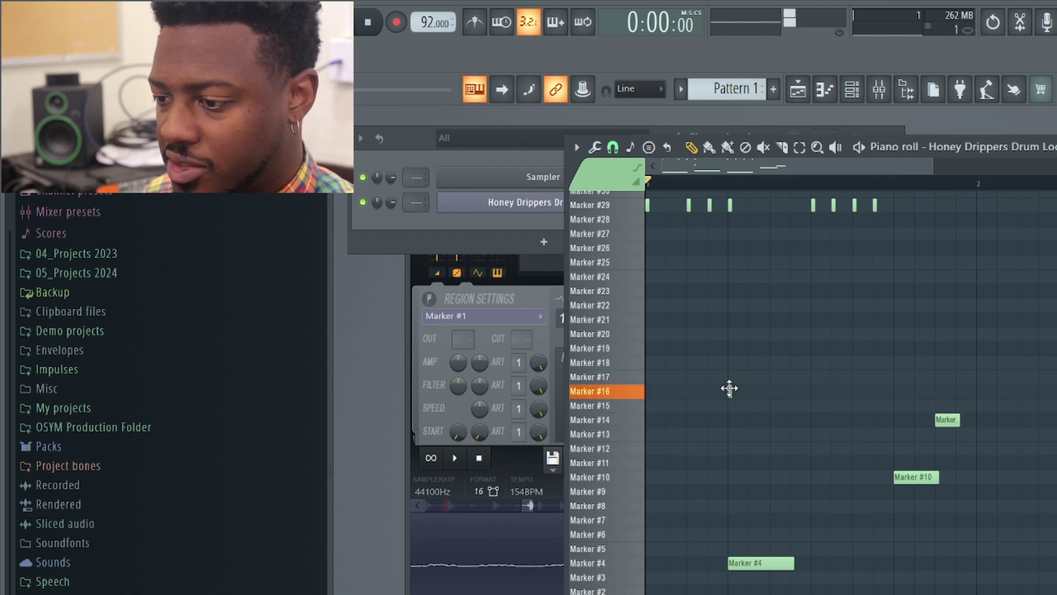
{"action": "key", "text": "space"}
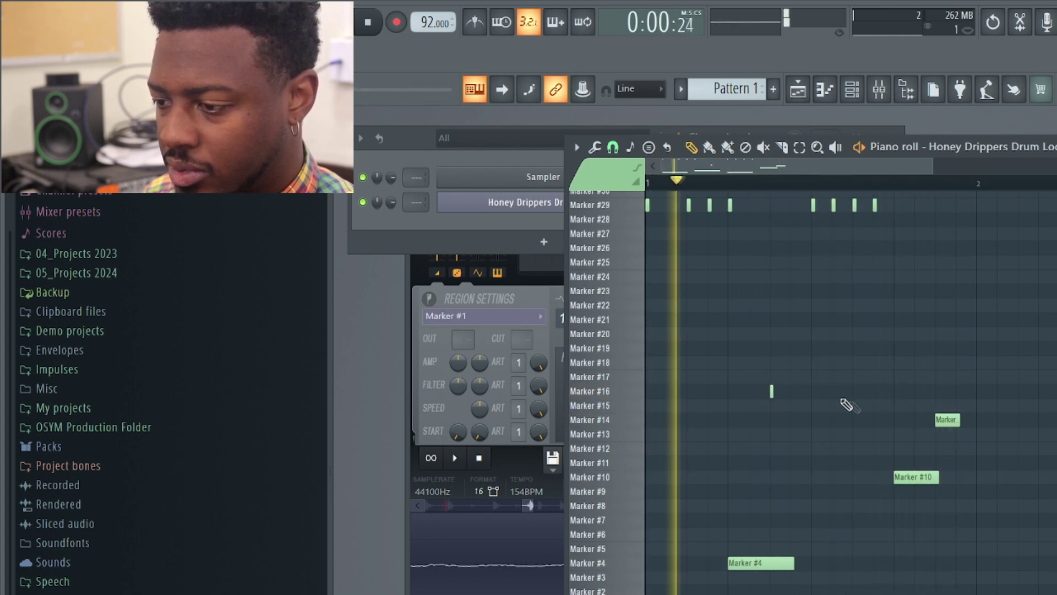
{"action": "left_click", "coordinate": [936, 505]}
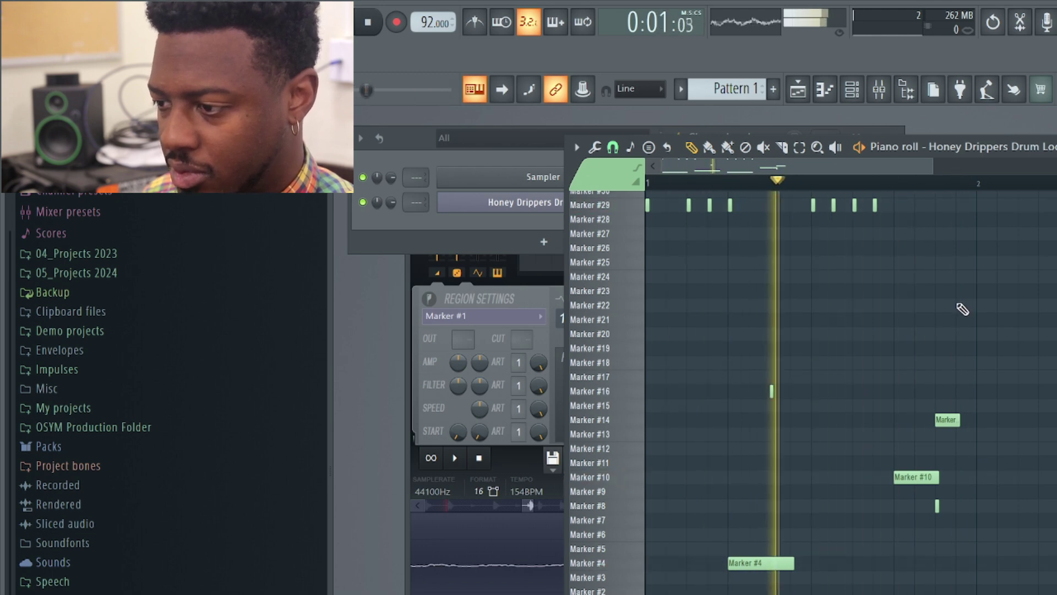
{"action": "key", "text": "space"}
- Close the piano roll, fill bars 1 to 4 of Track 1 in the playlist with Pattern 1 clips, and play the arrangement
{"action": "key", "text": "F7"}
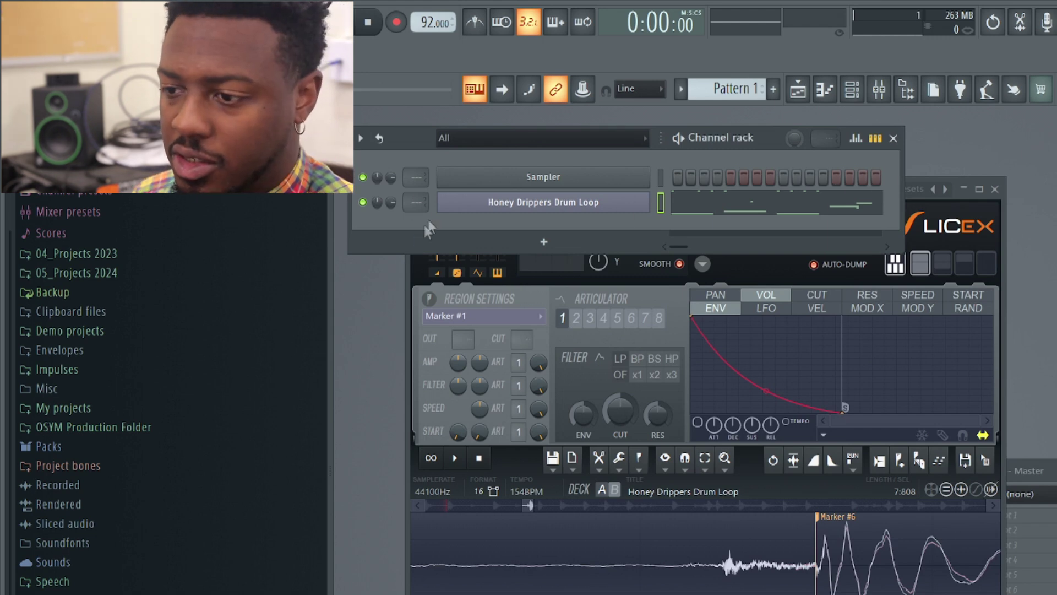
{"action": "left_click", "coordinate": [800, 92]}
{"action": "left_click_drag", "start_coordinate": [470, 337], "coordinate": [637, 331]}
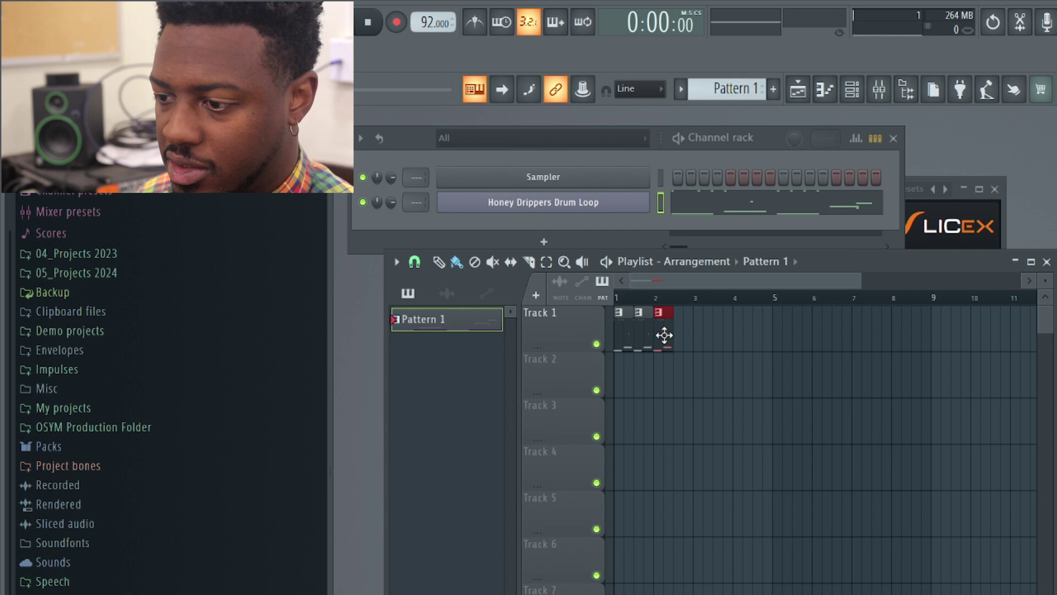
{"action": "left_click_drag", "start_coordinate": [684, 336], "coordinate": [757, 341]}
{"action": "key", "text": "space"}
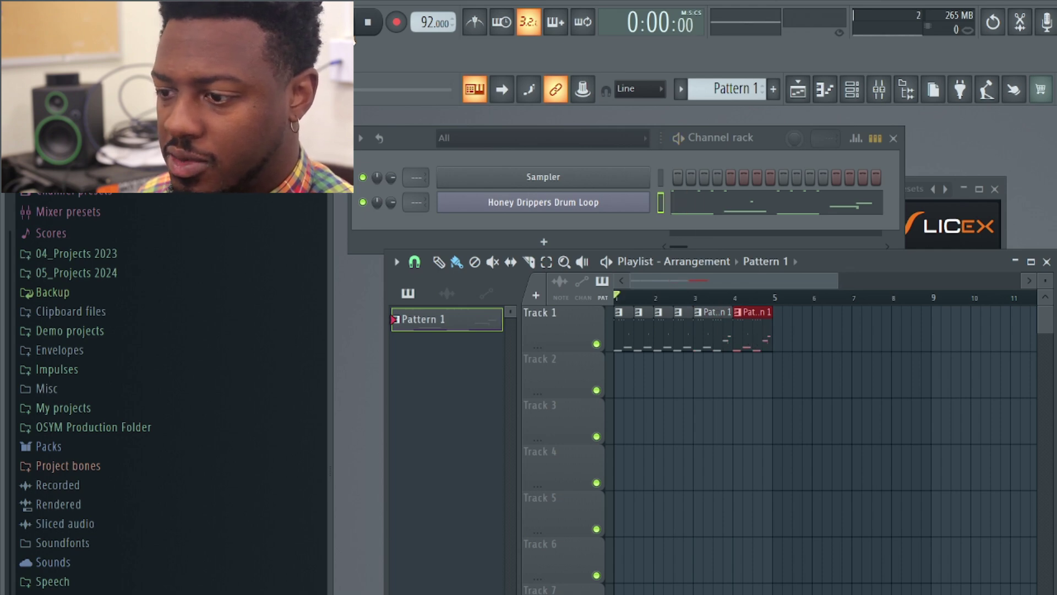
{"action": "key", "text": "space"}
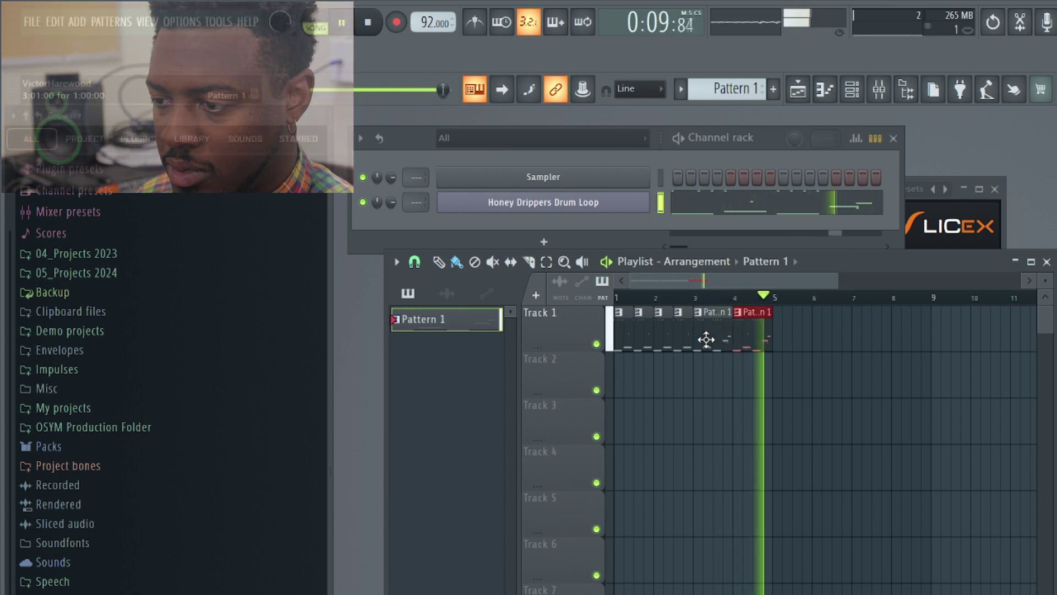
{"action": "key", "text": "space"}
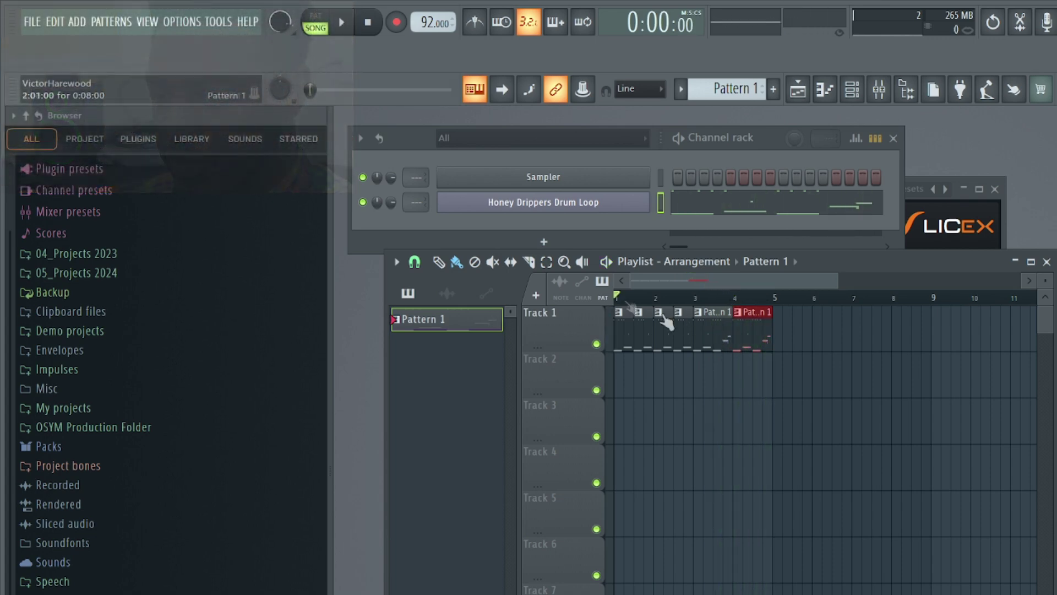
- Start an MP3 export of the song and go to the Video Example folder on the Desktop
{"action": "left_click", "coordinate": [33, 23]}
{"action": "mouse_move", "coordinate": [71, 177]}
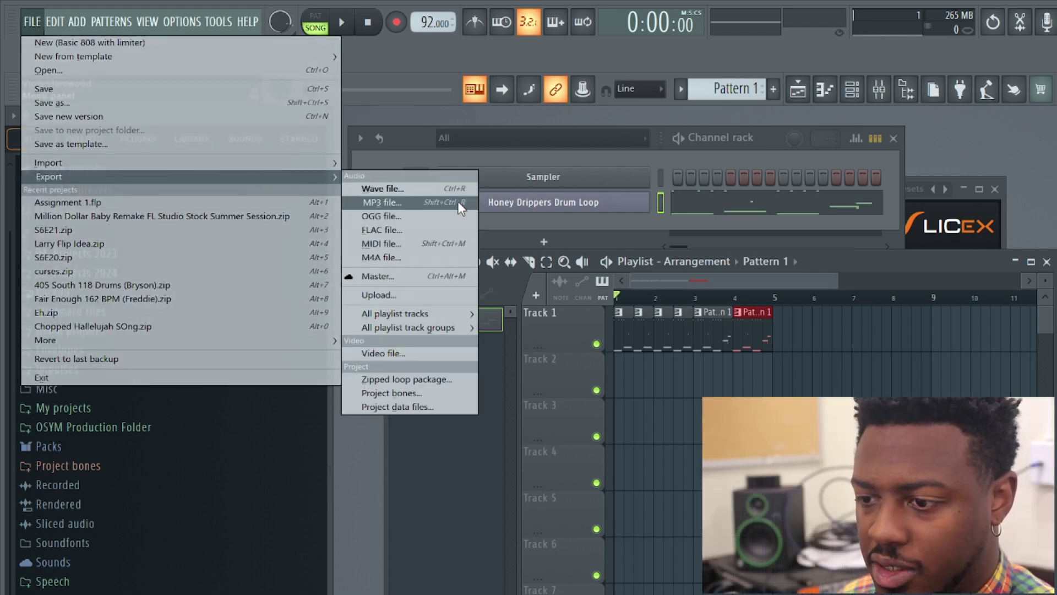
{"action": "left_click", "coordinate": [457, 202]}
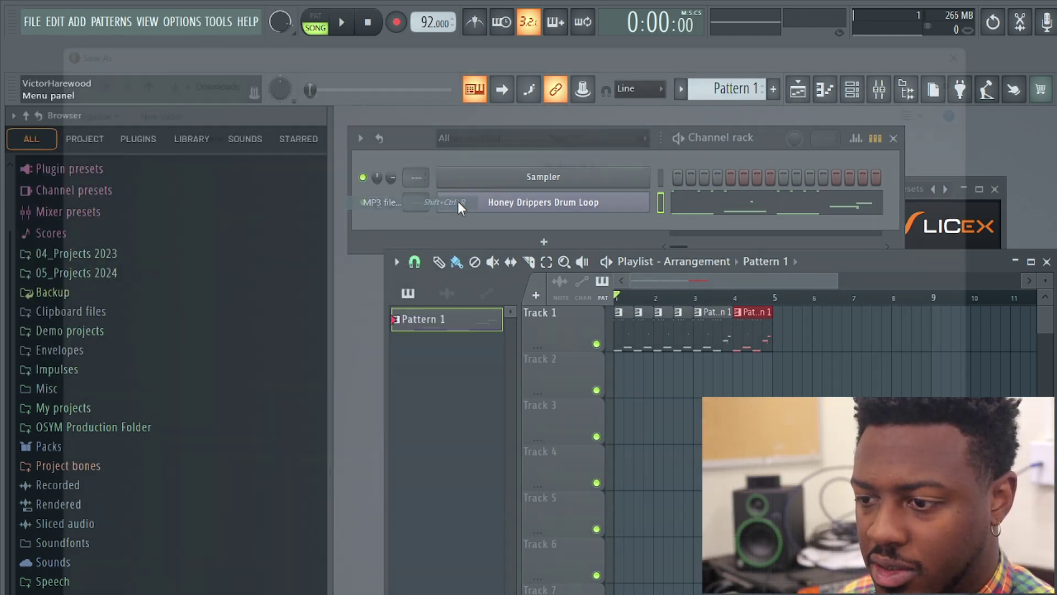
{"action": "left_click", "coordinate": [50, 217]}
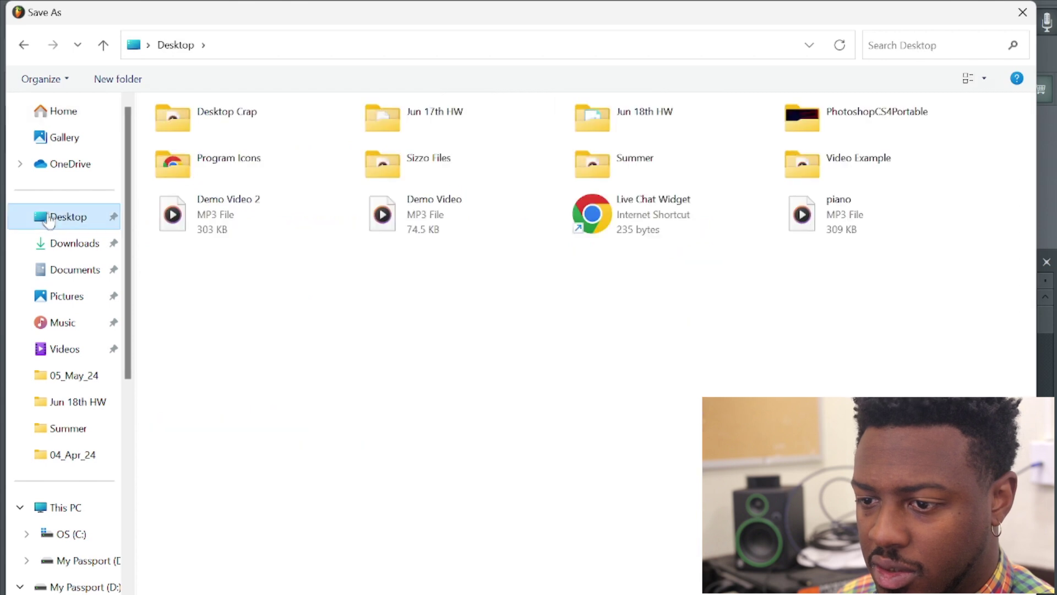
{"action": "double_click", "coordinate": [857, 170]}
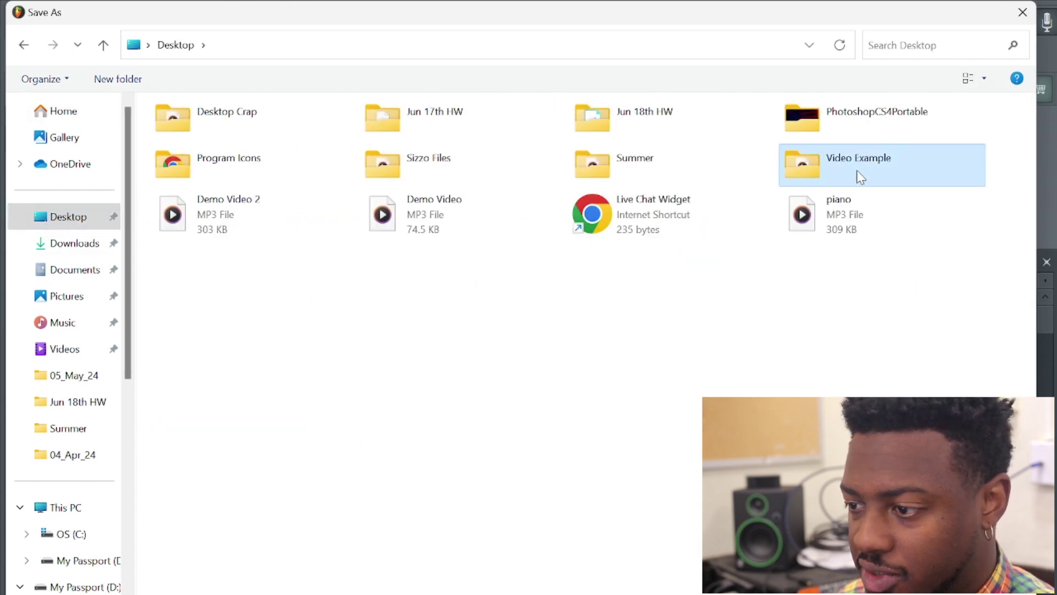
- Create a new folder named Projects inside the Video Example folder
{"action": "right_click", "coordinate": [467, 396]}
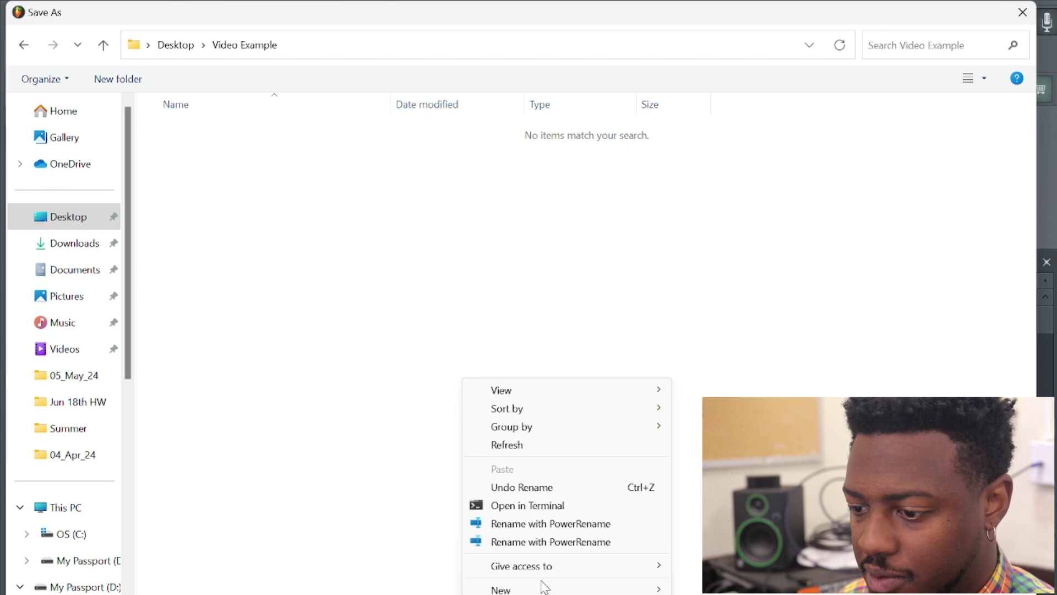
{"action": "mouse_move", "coordinate": [547, 590]}
{"action": "left_click", "coordinate": [708, 590]}
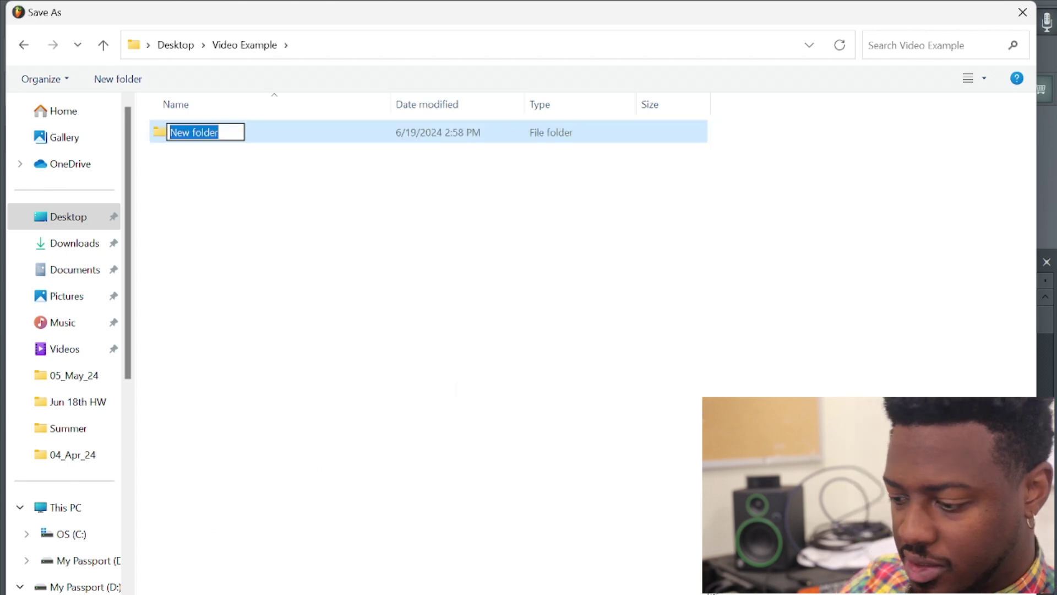
{"action": "key", "text": "BackSpace"}
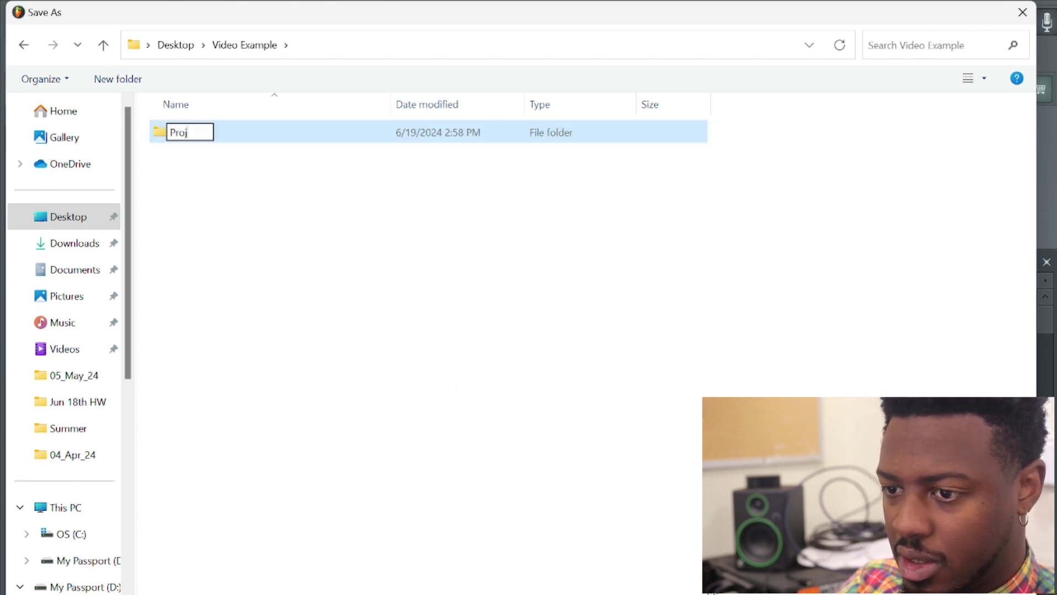
{"action": "key", "text": "Return"}
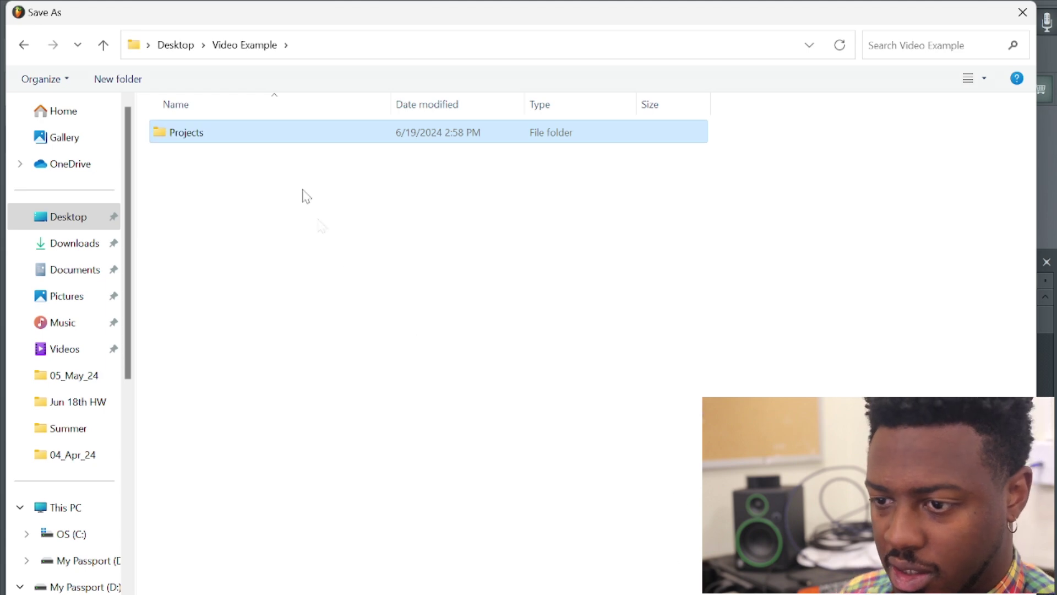
- Save the export as Video Example.mp3 in the Projects folder and render it as a full-song MP3 at 320 kbps
{"action": "double_click", "coordinate": [250, 137]}
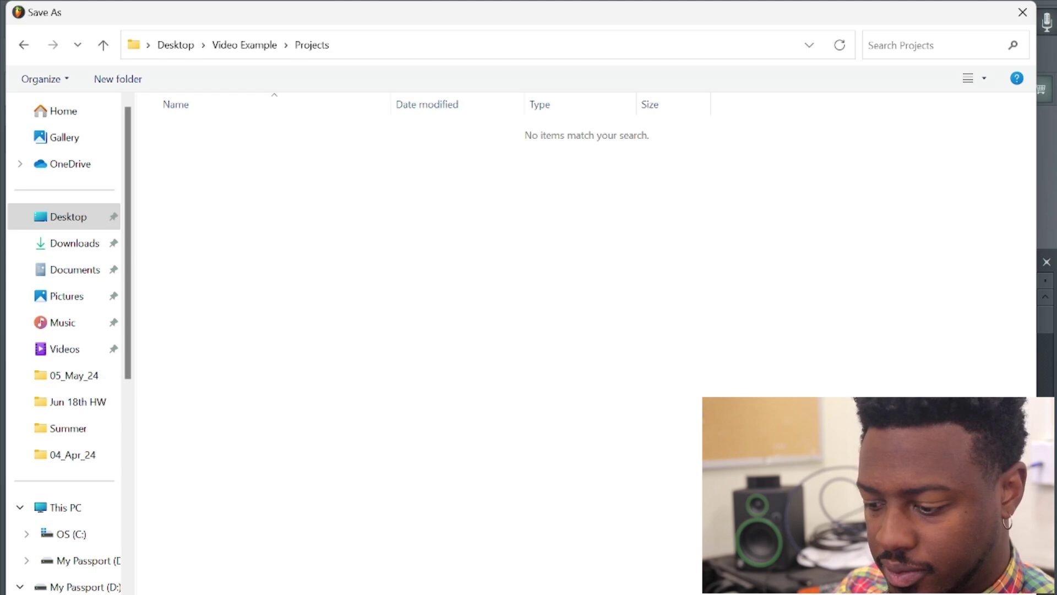
{"action": "key", "text": "Return"}
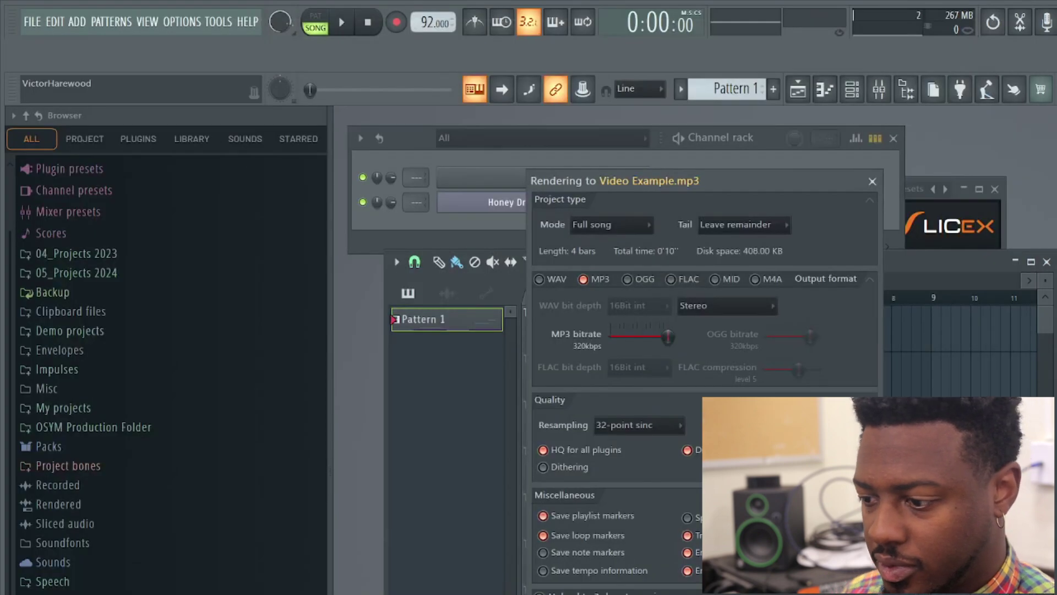
{"action": "key", "text": "Return"}
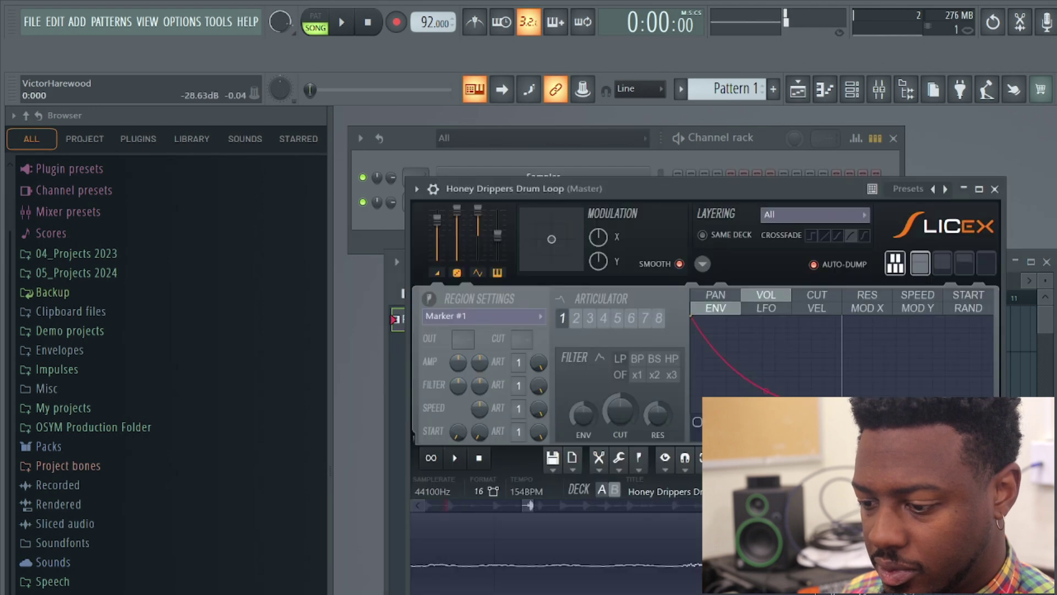